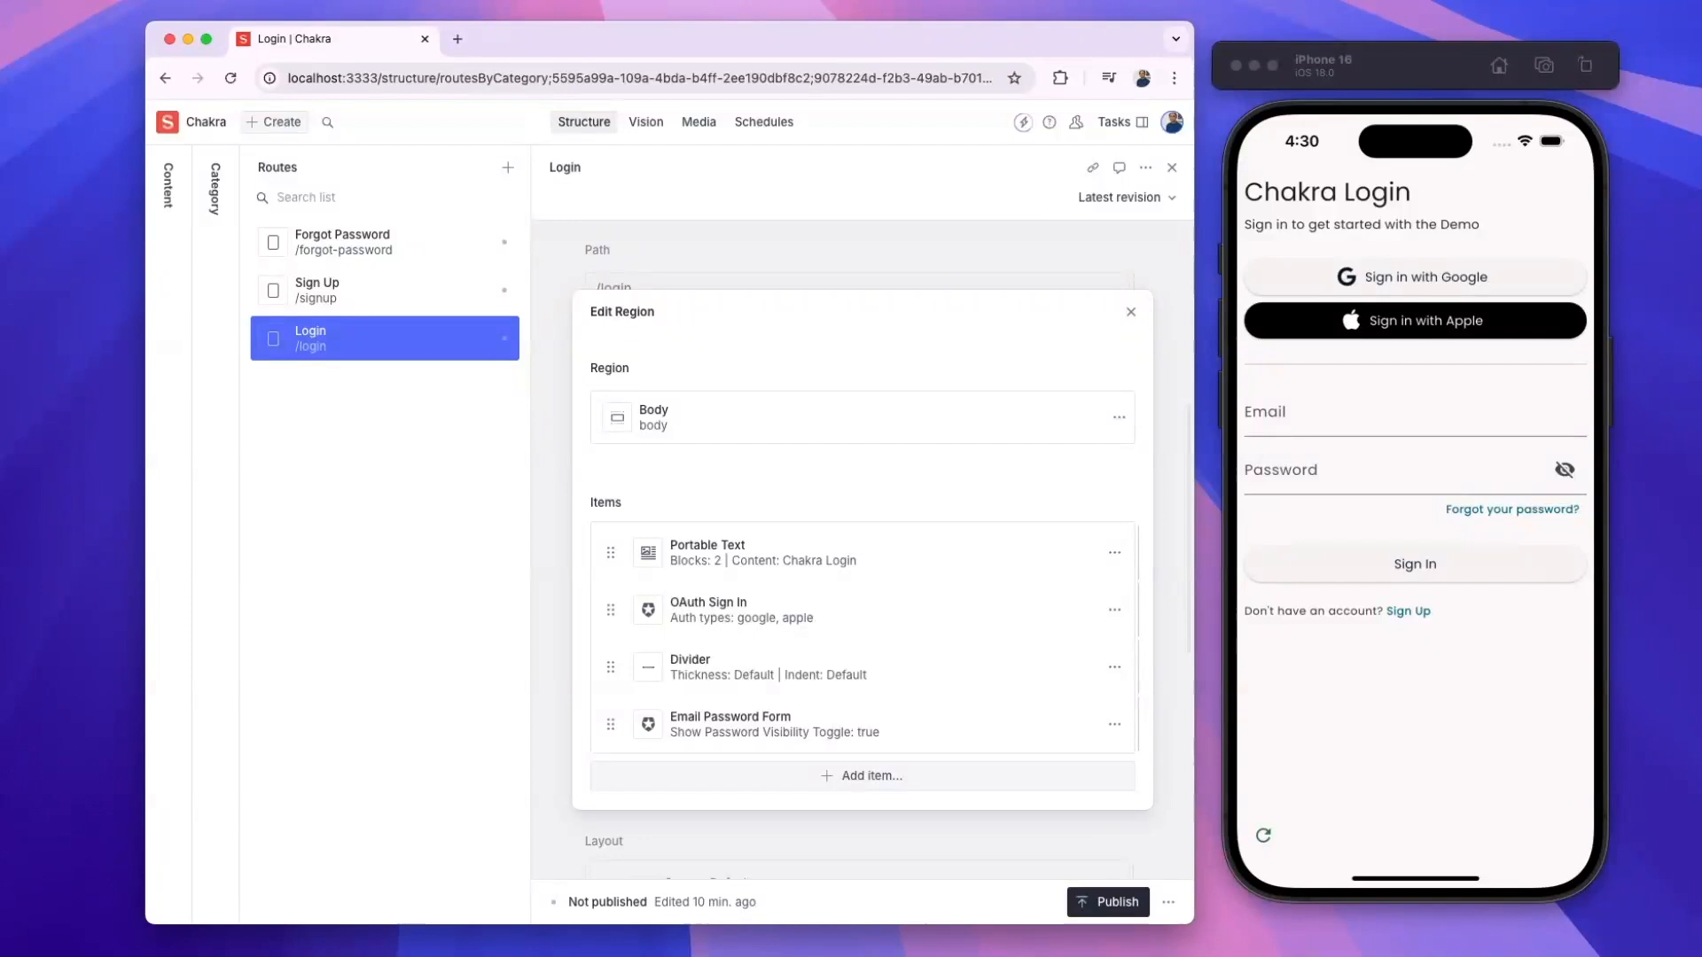
- Close the region editor and reopen the Login route's Body region item list
left_click(1131, 312)
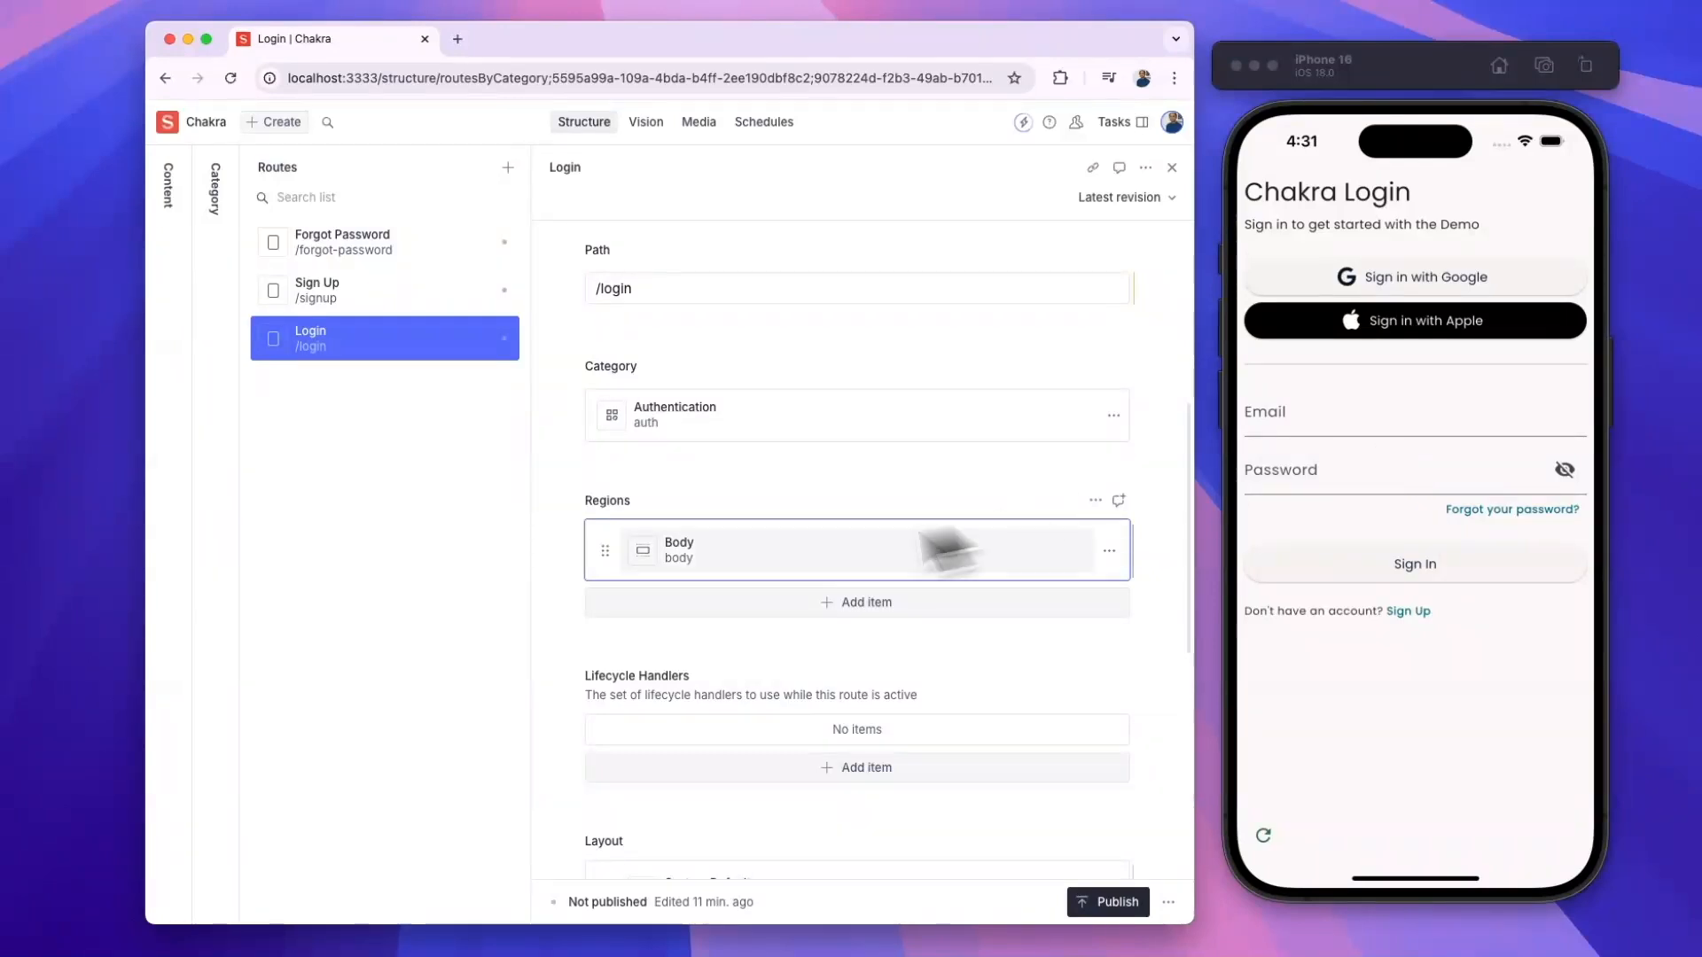
left_click(676, 557)
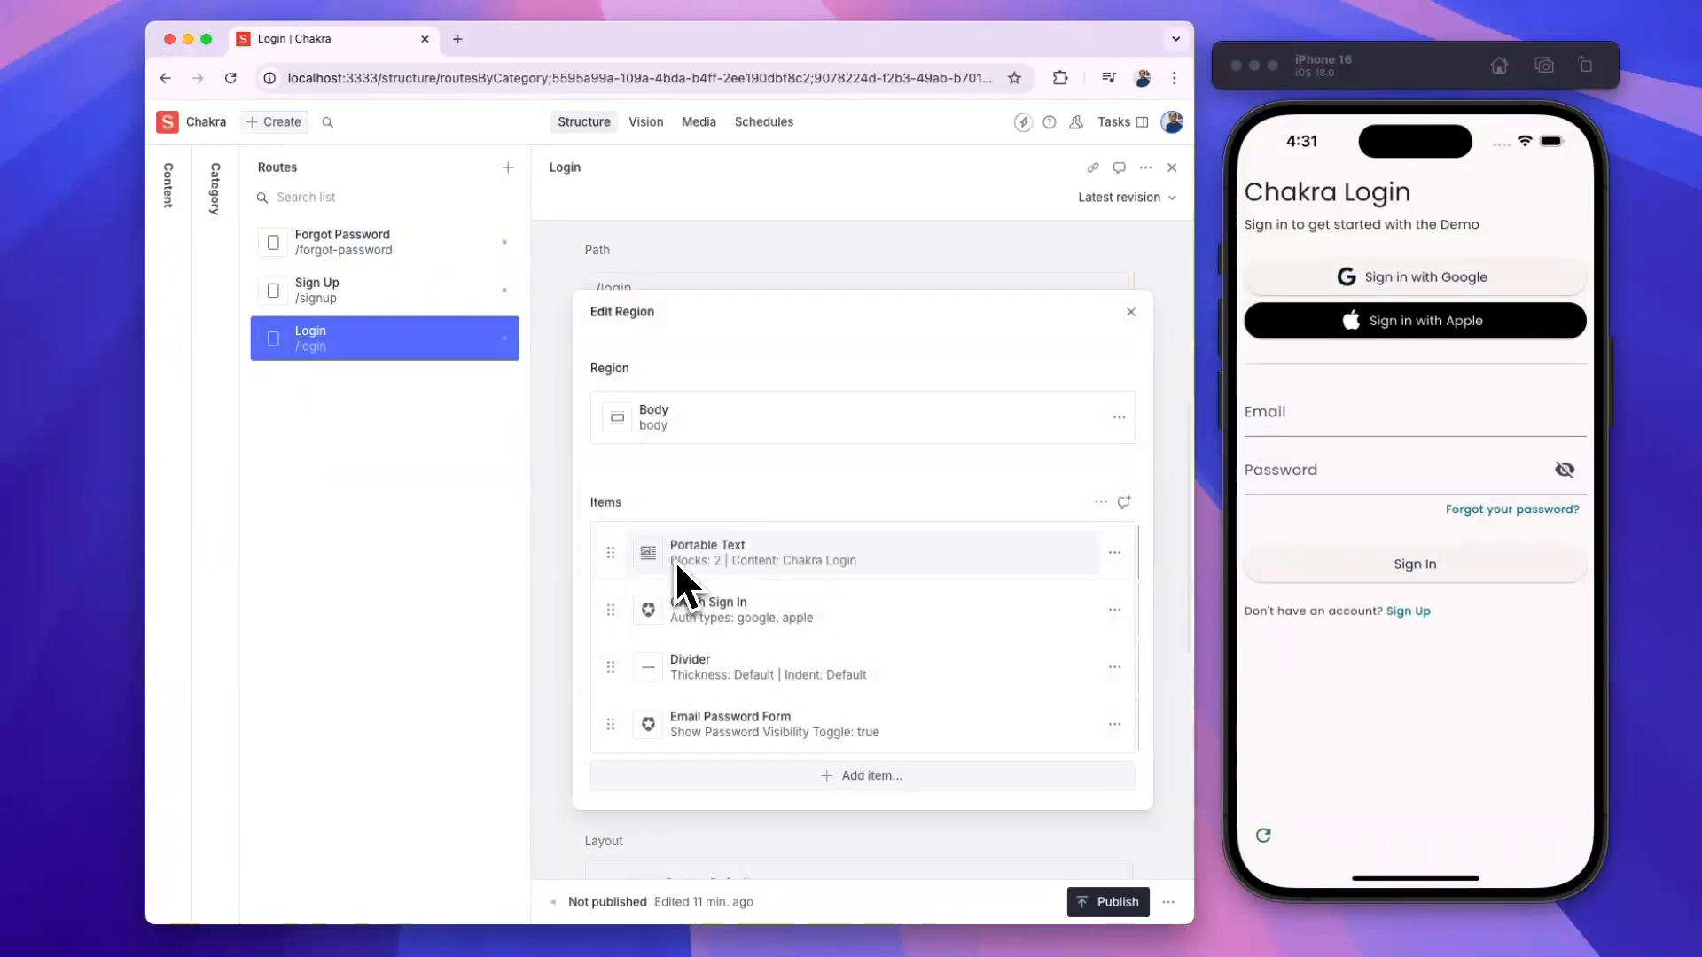
- Add Github and Twitter as authentication types on the OAuth Sign In item
left_click(721, 615)
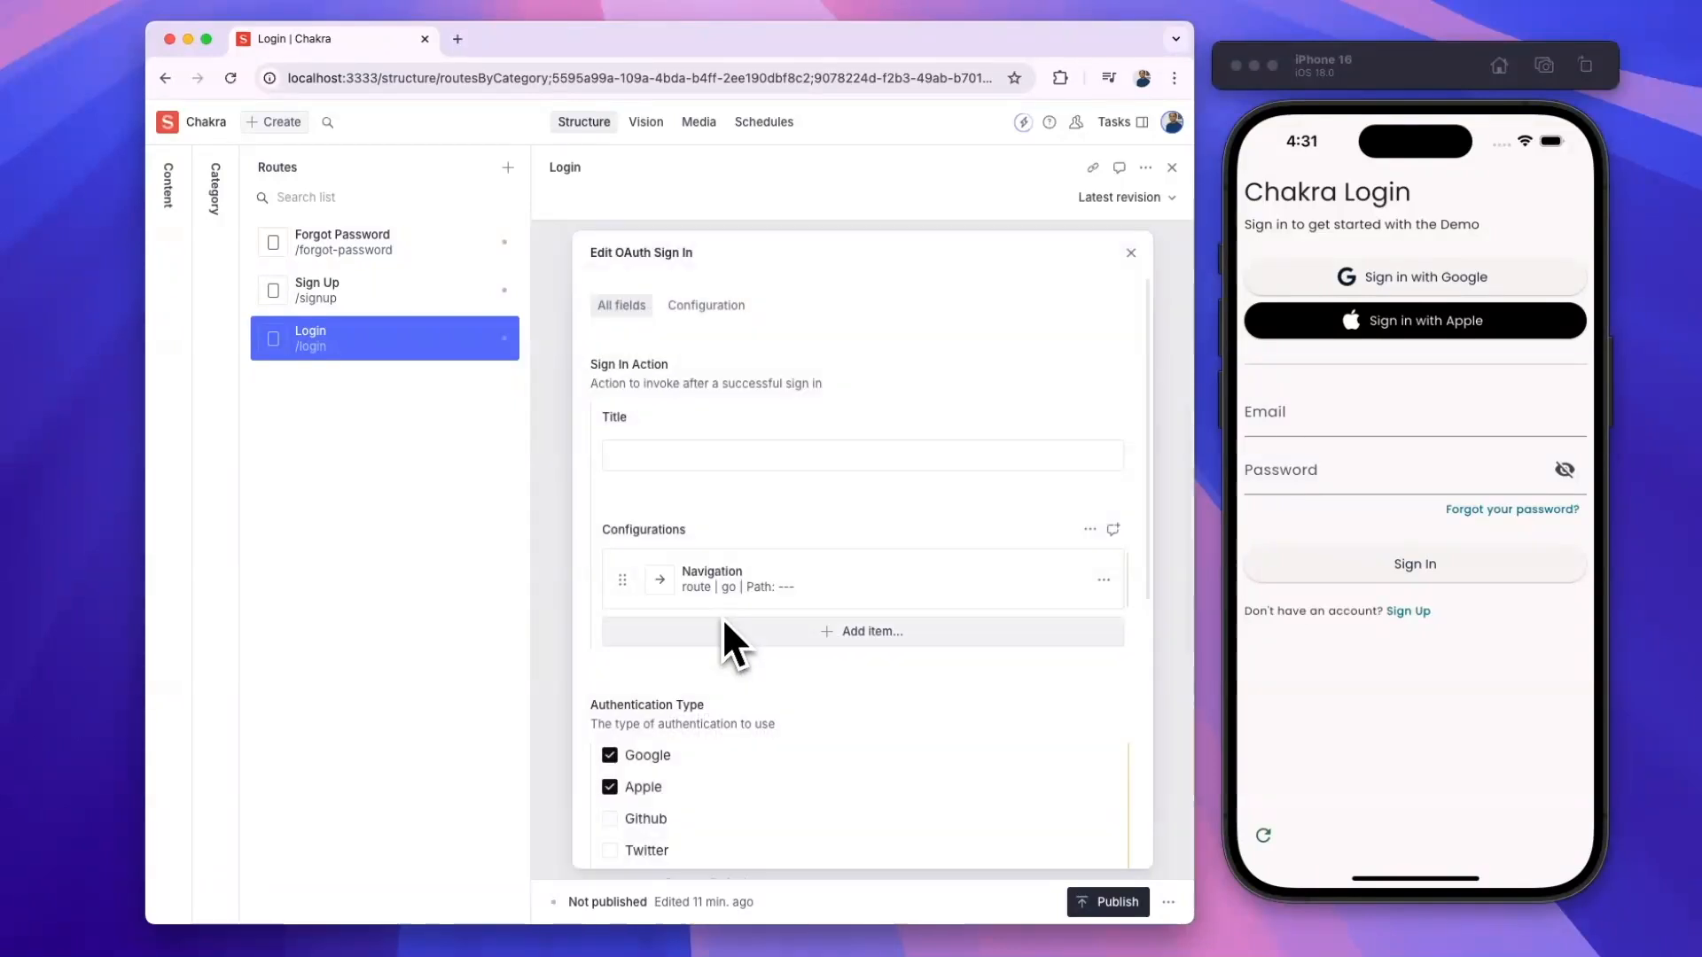
scroll(700, 762, "down", 2)
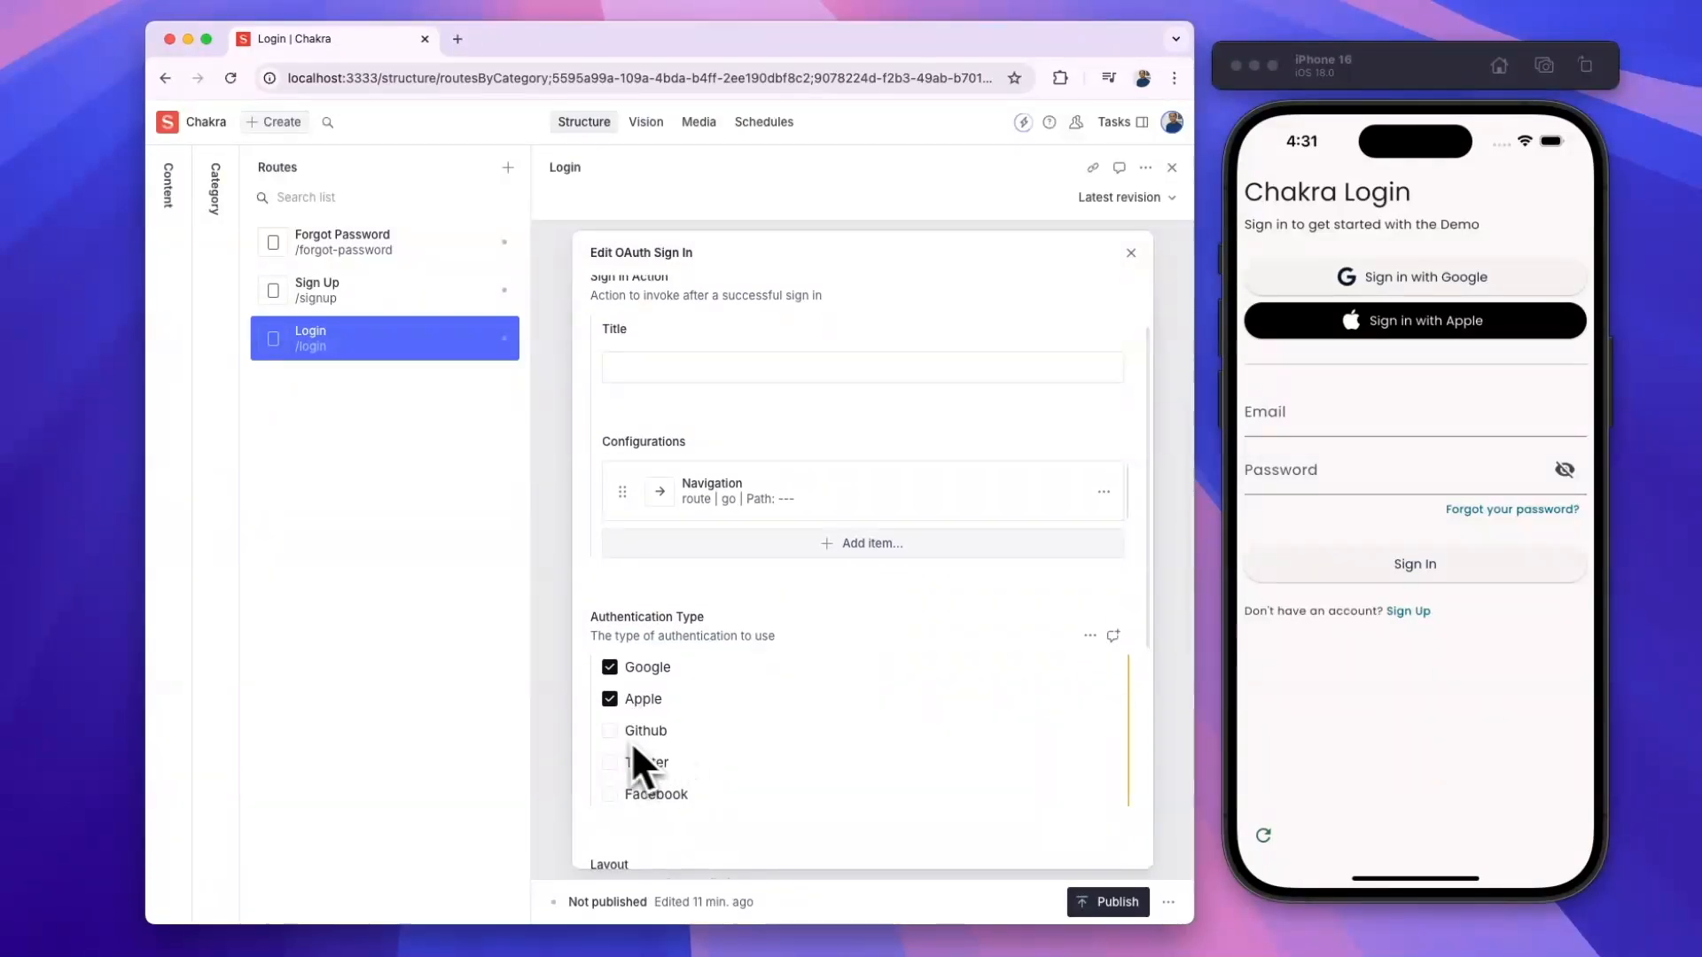
left_click(610, 731)
left_click(612, 763)
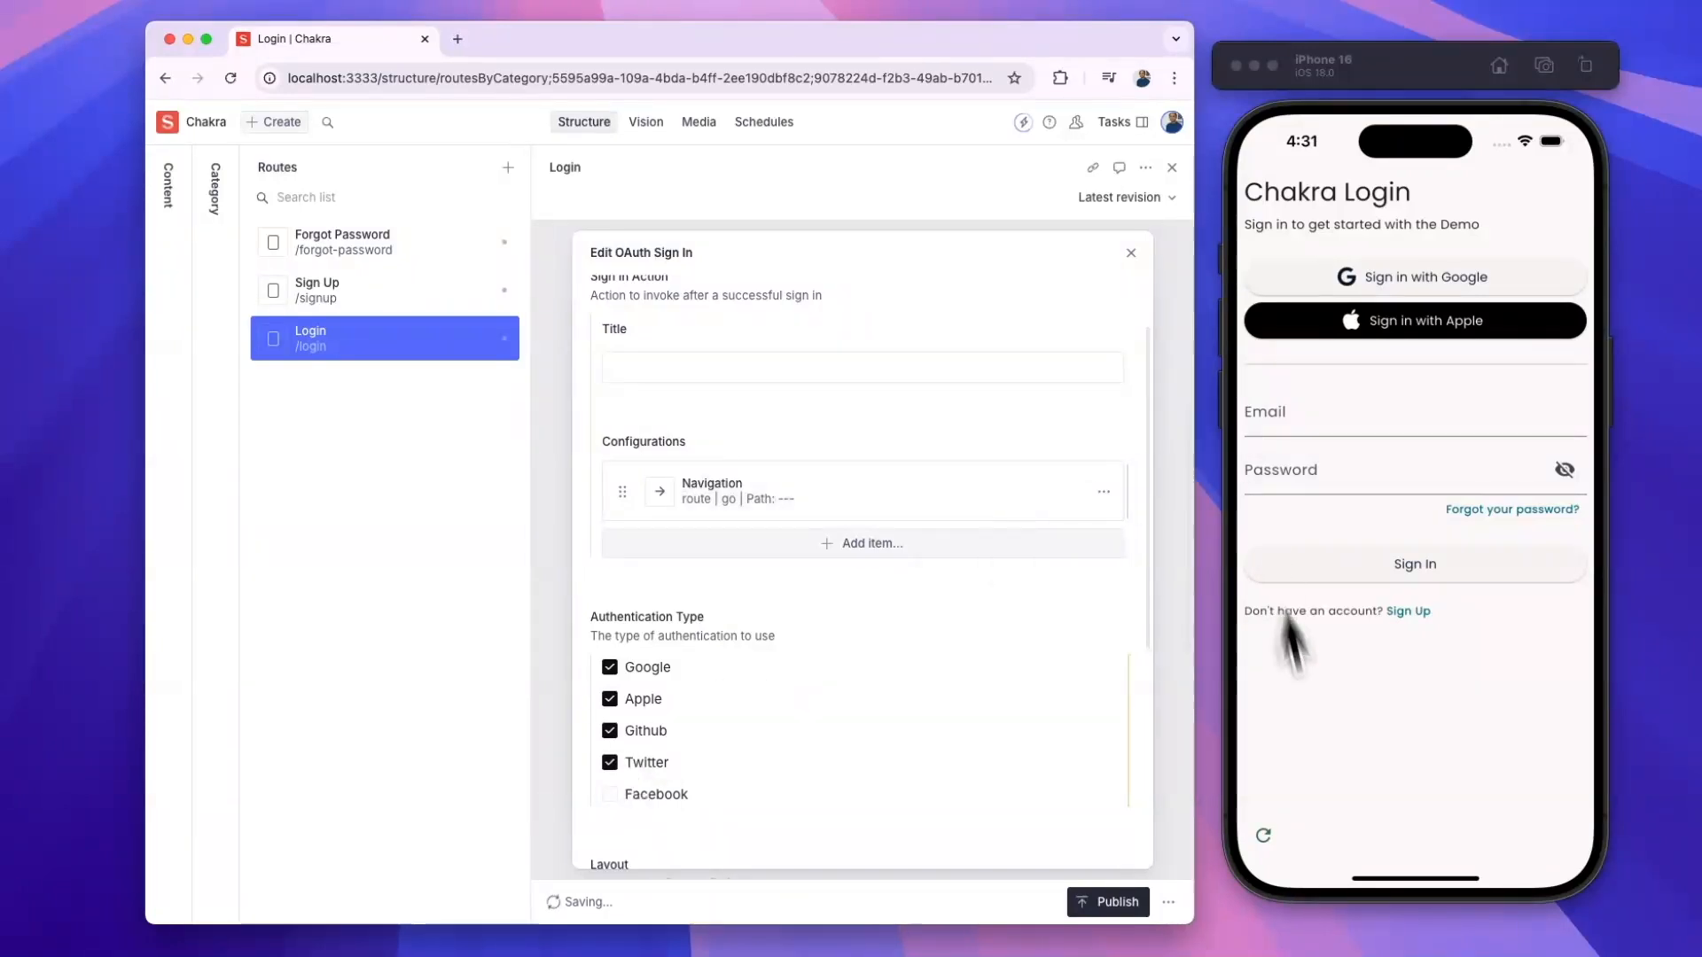
- Reload the phone preview, try Github sign-in to see it fail as unsupported, and close the settings
left_click(1263, 833)
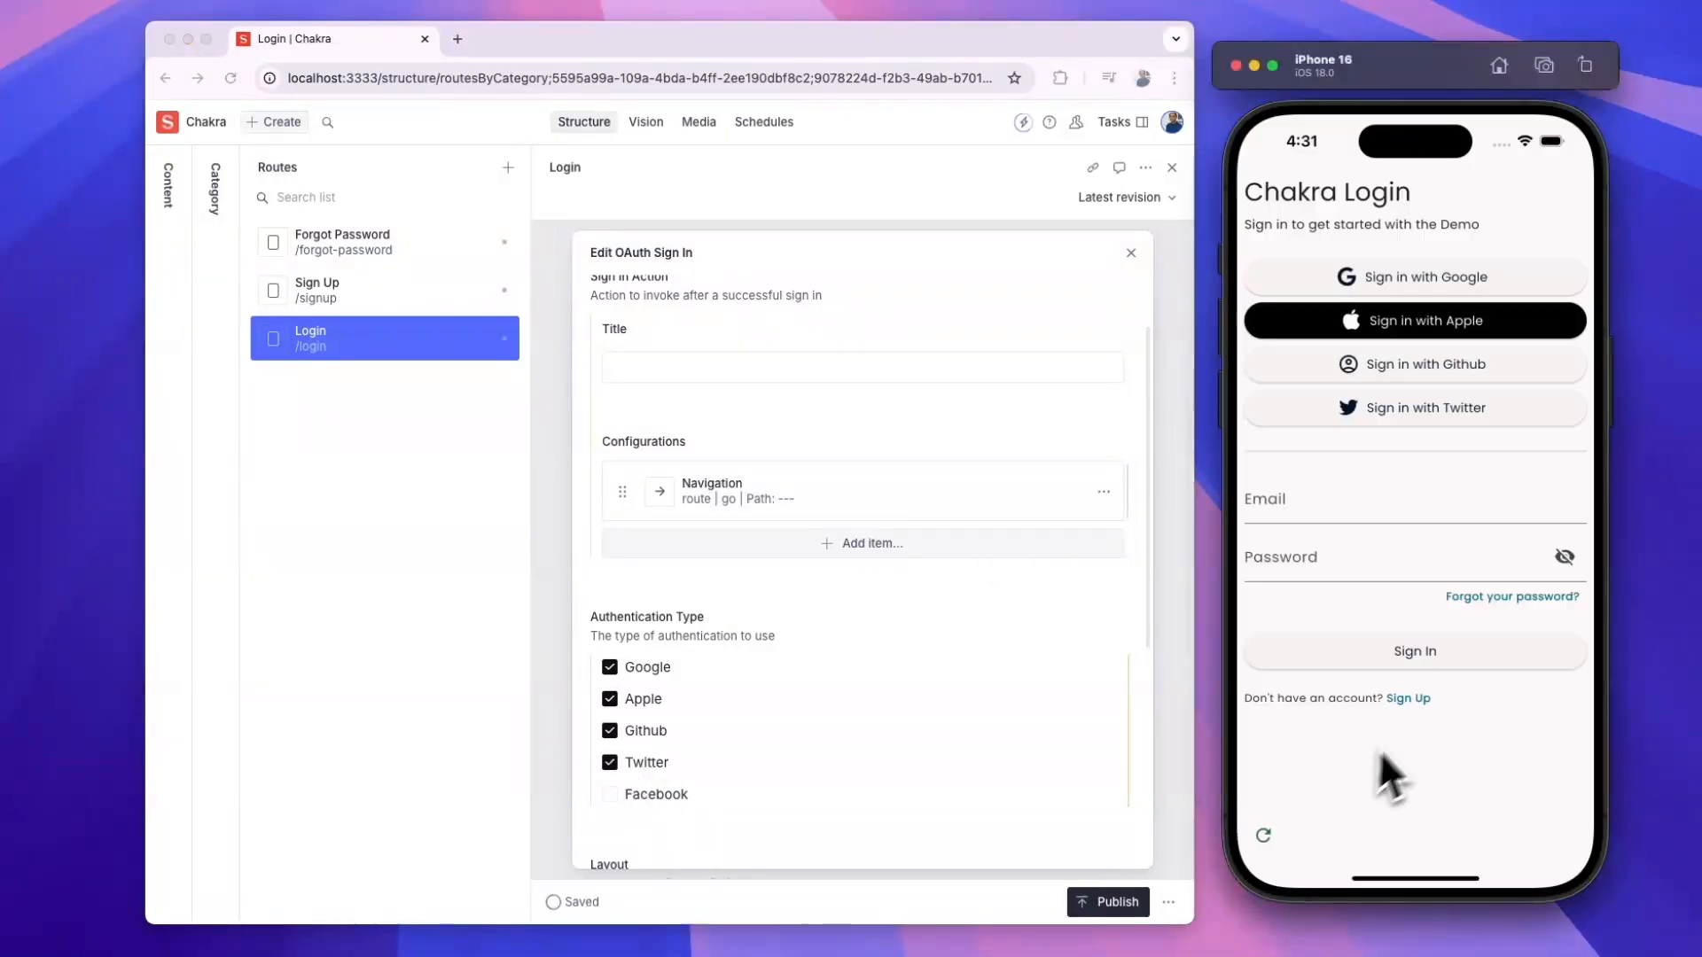
left_click(1411, 372)
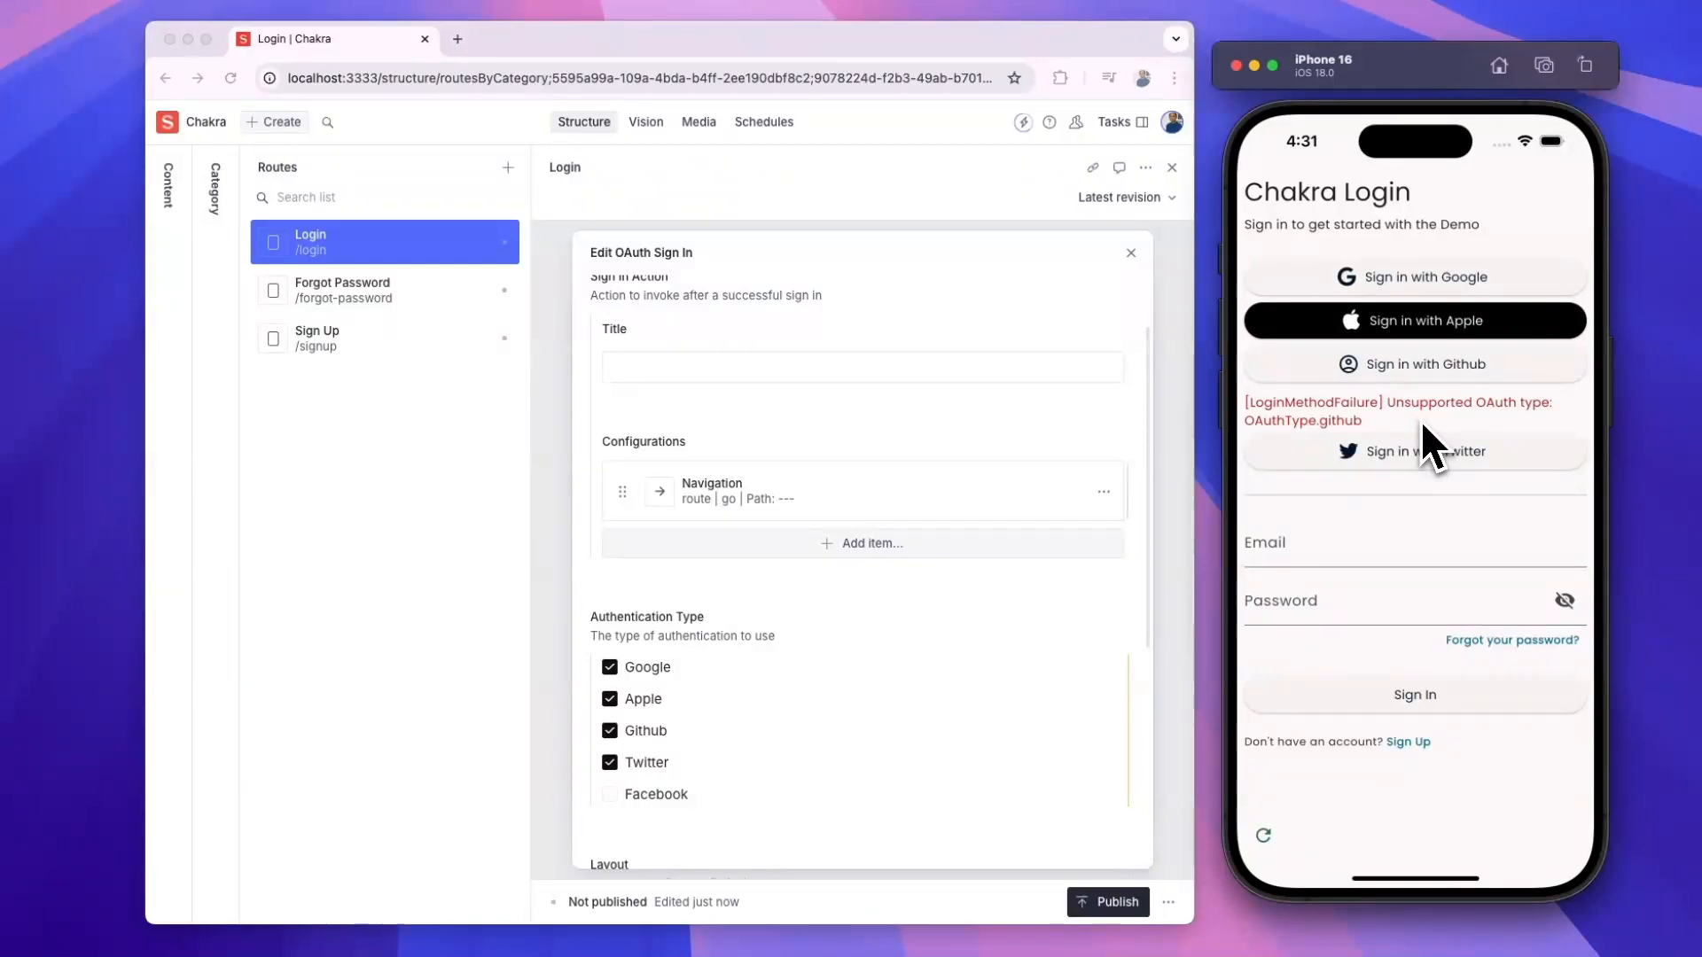
left_click(1130, 255)
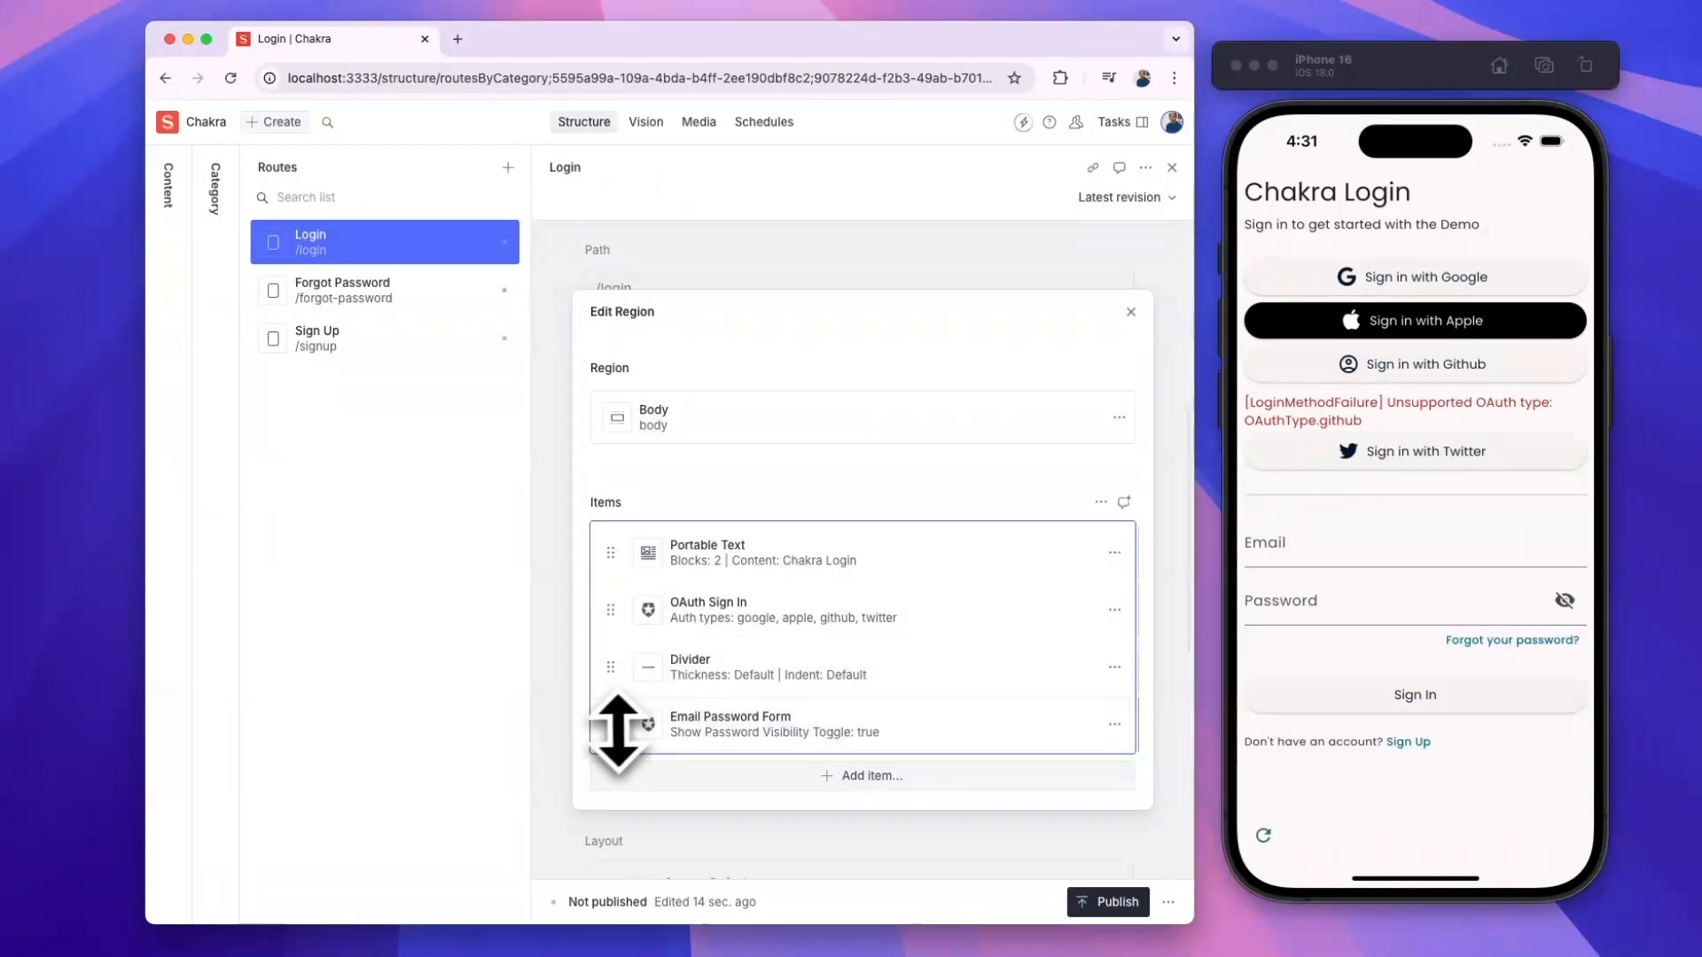
- Move Email Password Form above OAuth Sign In, then start adding a layout to OAuth Sign In
left_click_drag(618, 728, 614, 662)
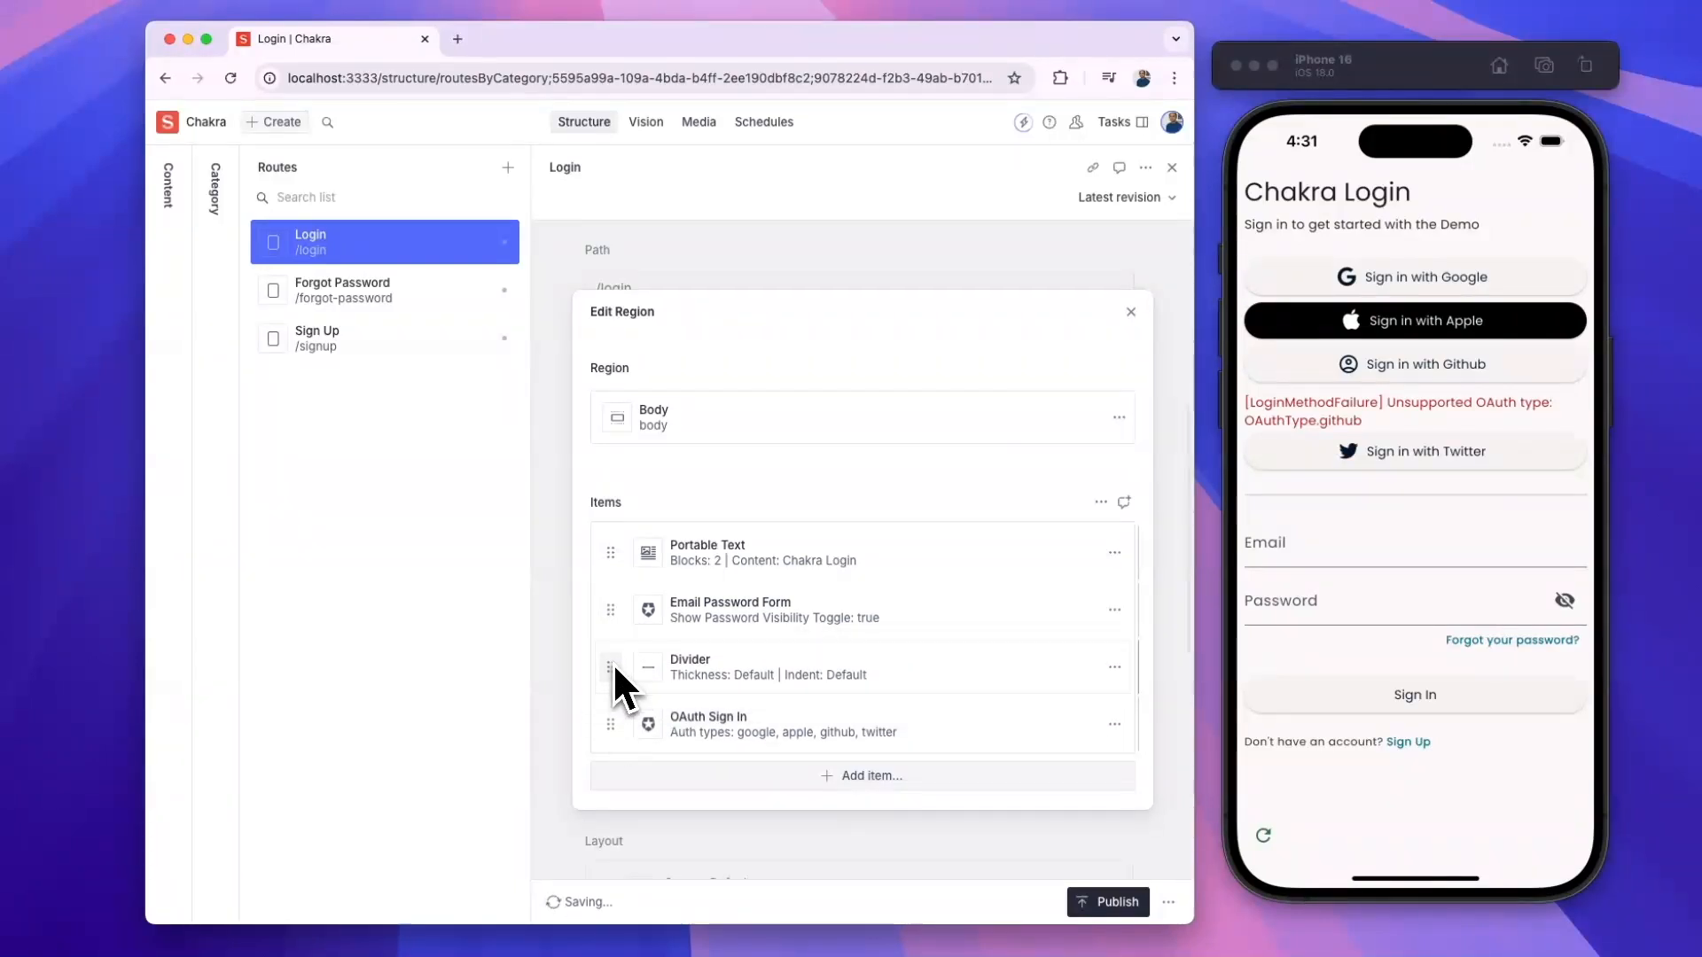
left_click(763, 730)
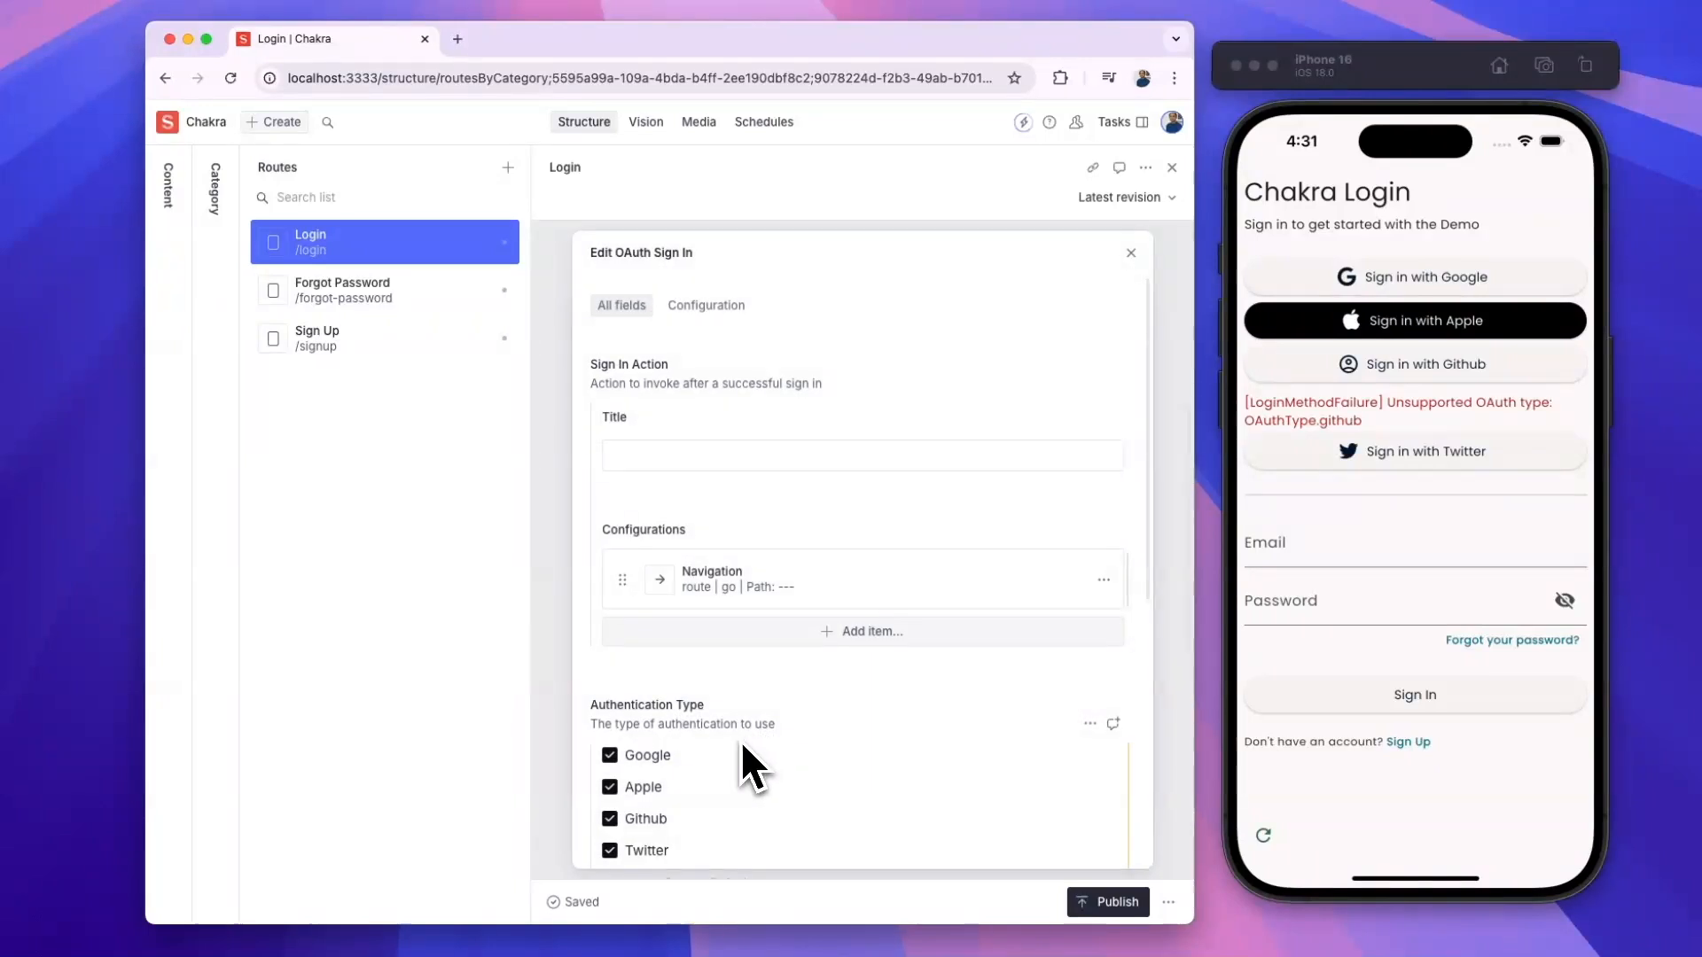
scroll(741, 741, "down", 5)
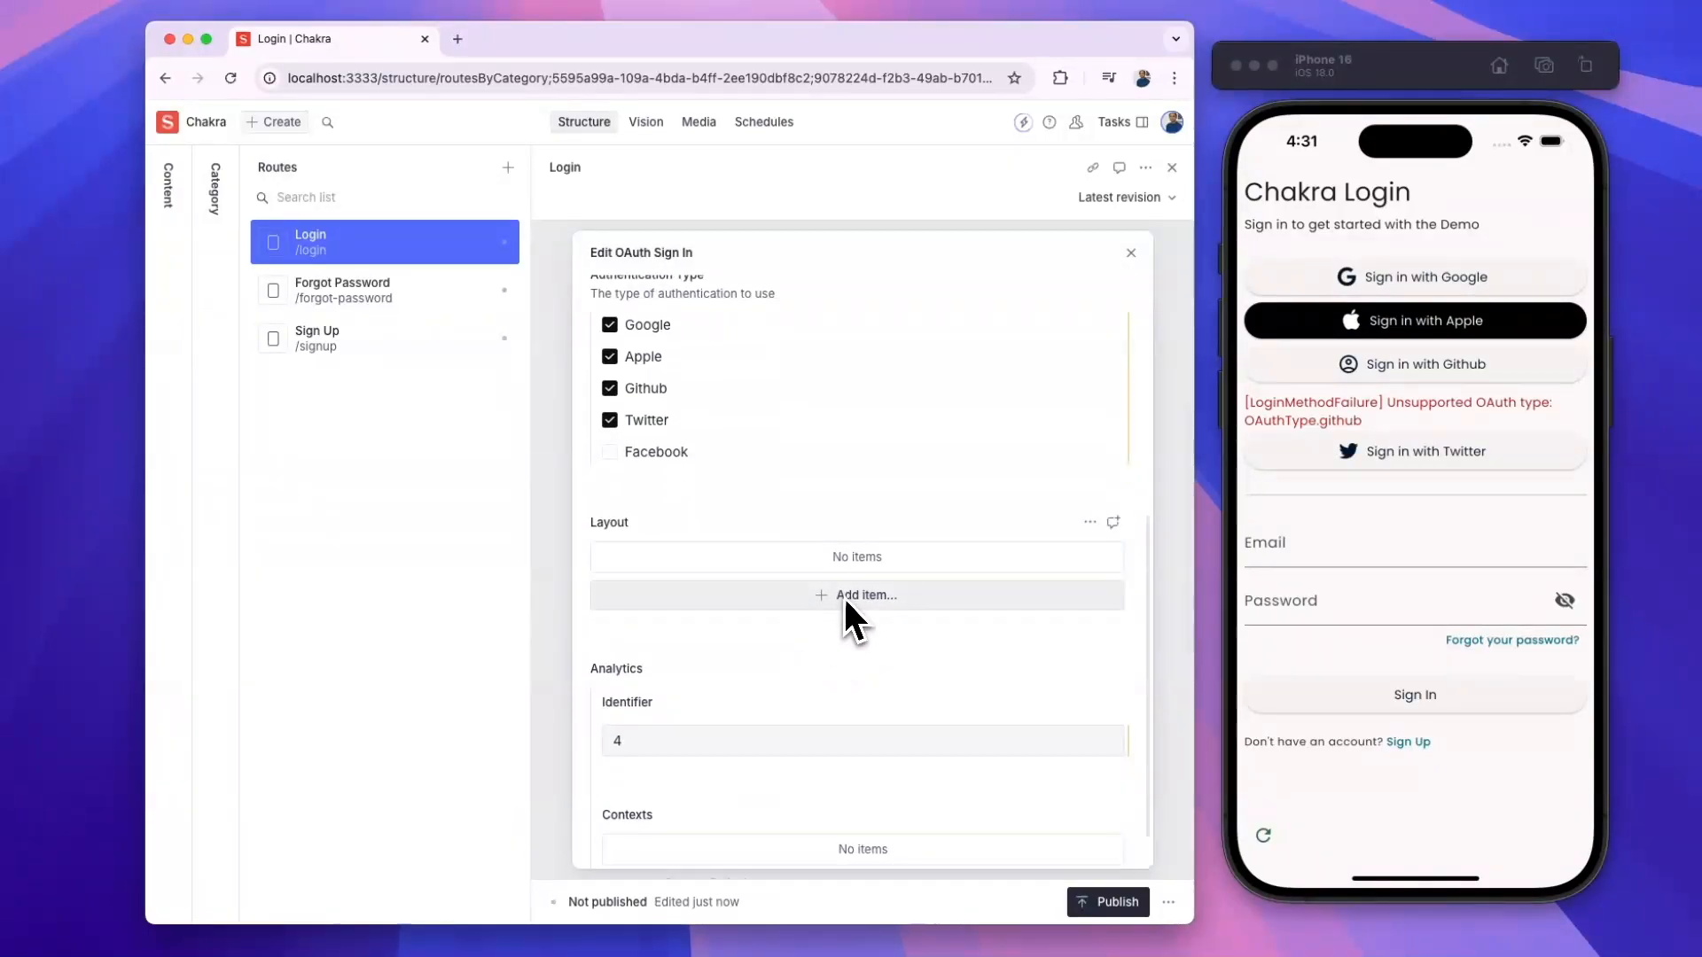
left_click(843, 595)
- Add a Default layout of type Icon and reload the phone preview to see icon-only buttons
left_click(847, 666)
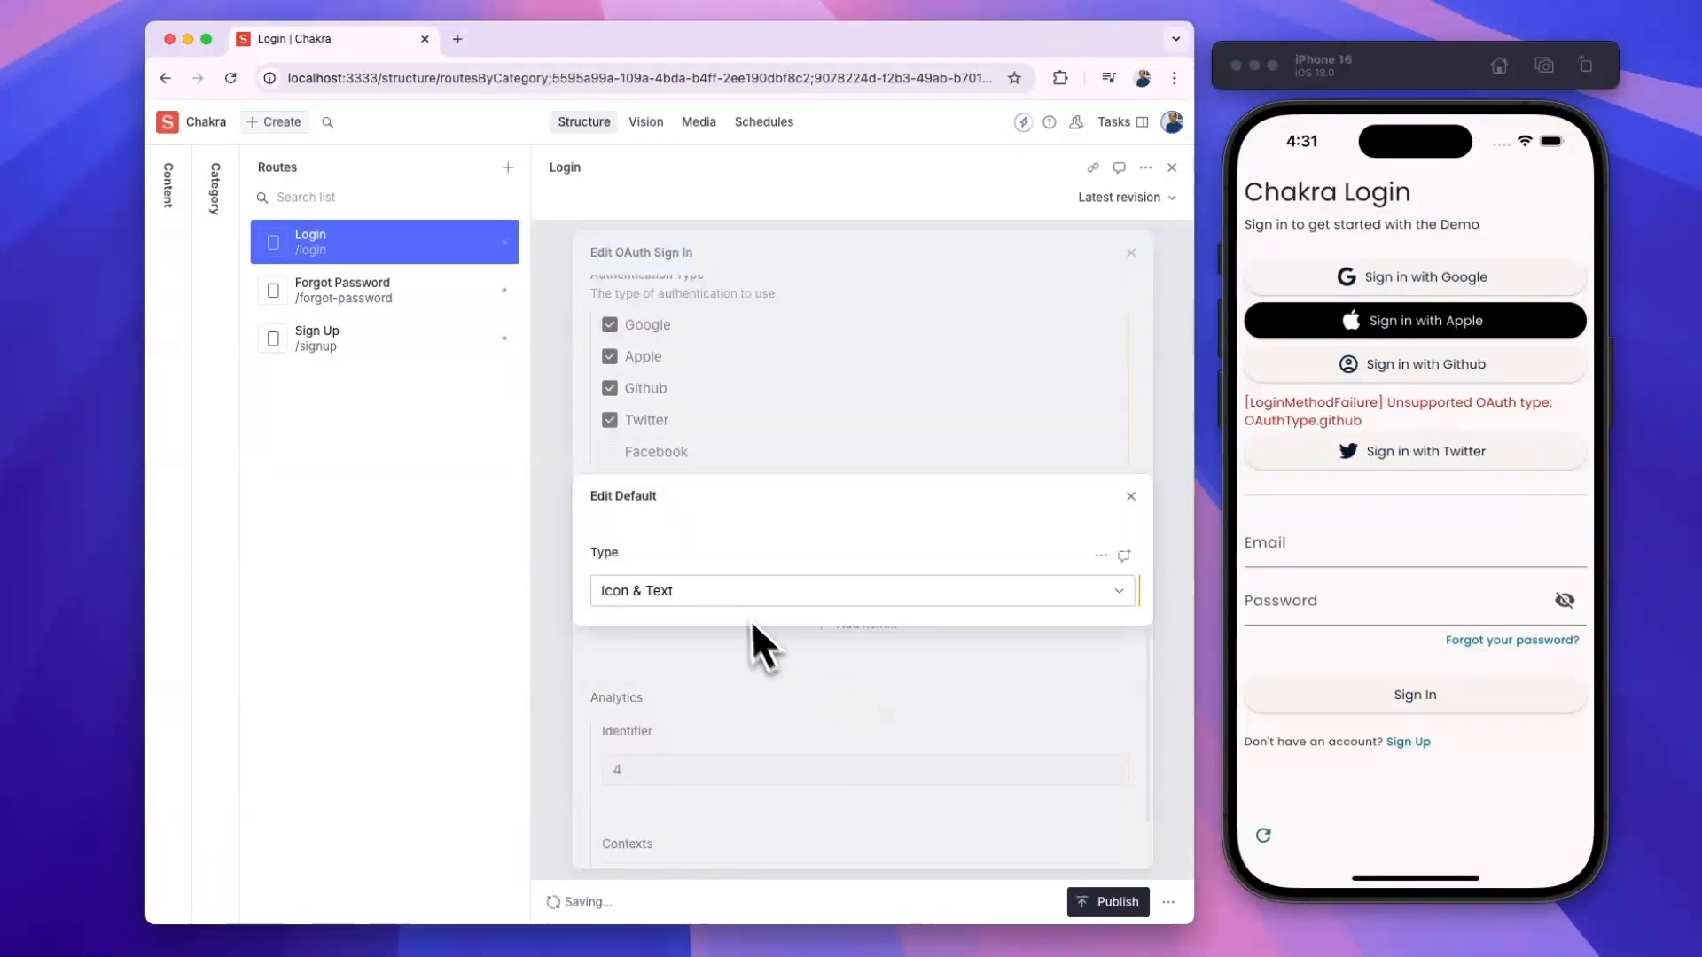
left_click(746, 596)
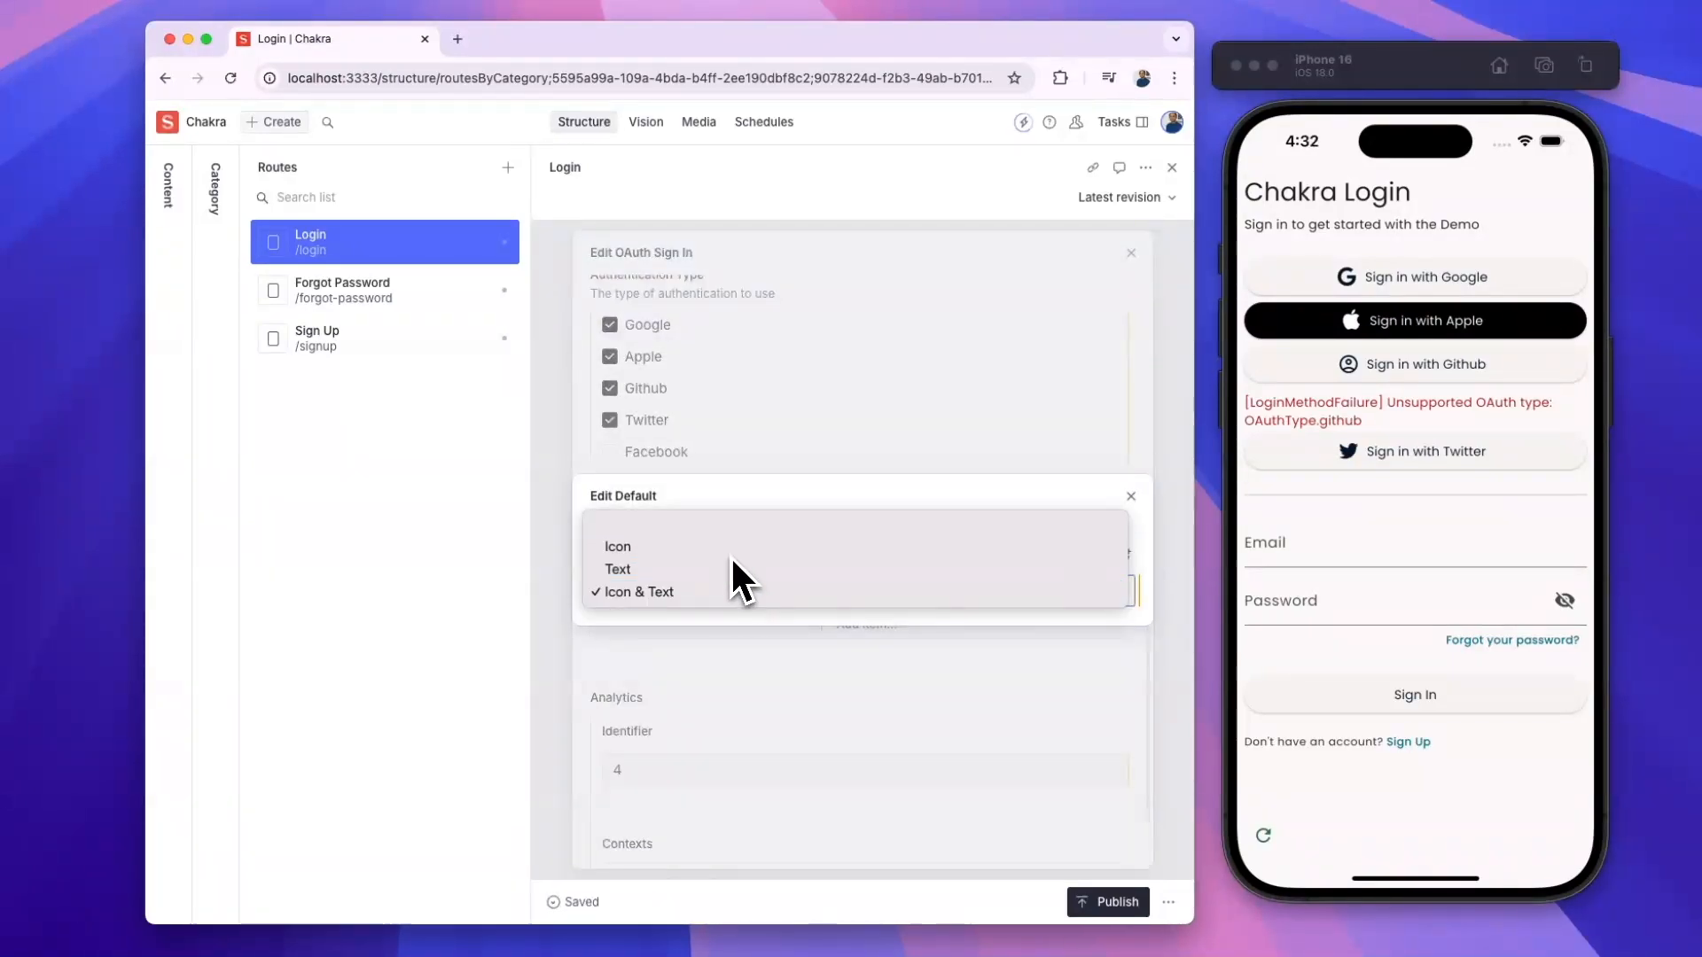
left_click(730, 555)
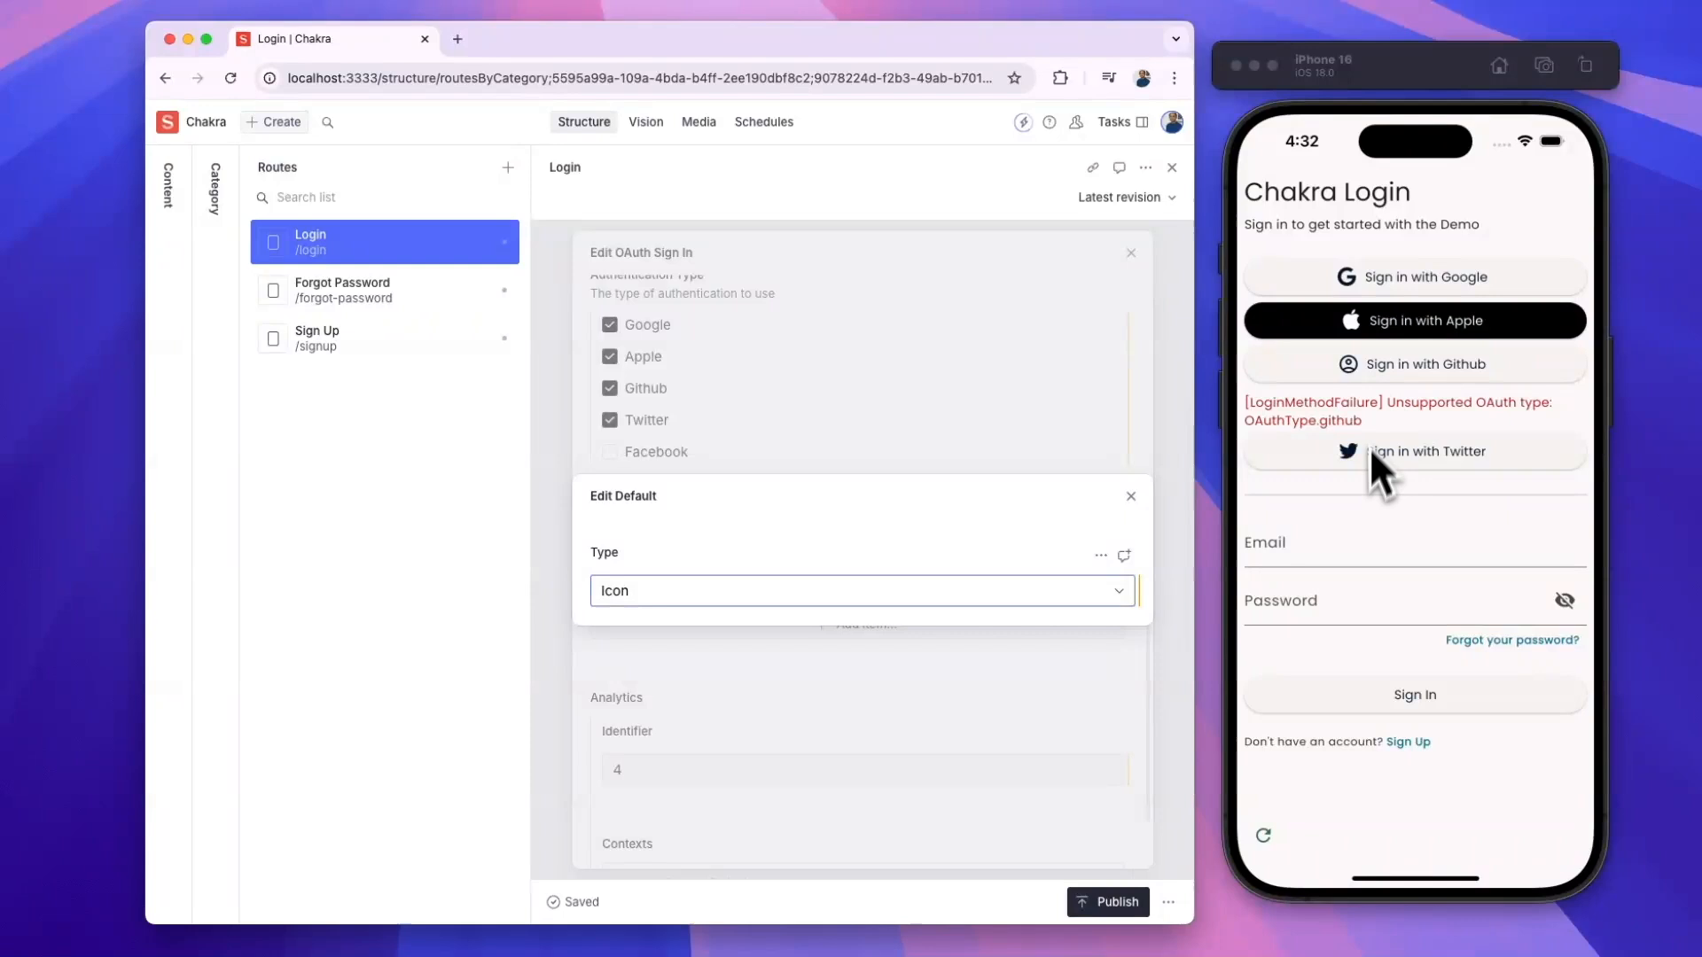
left_click(1267, 840)
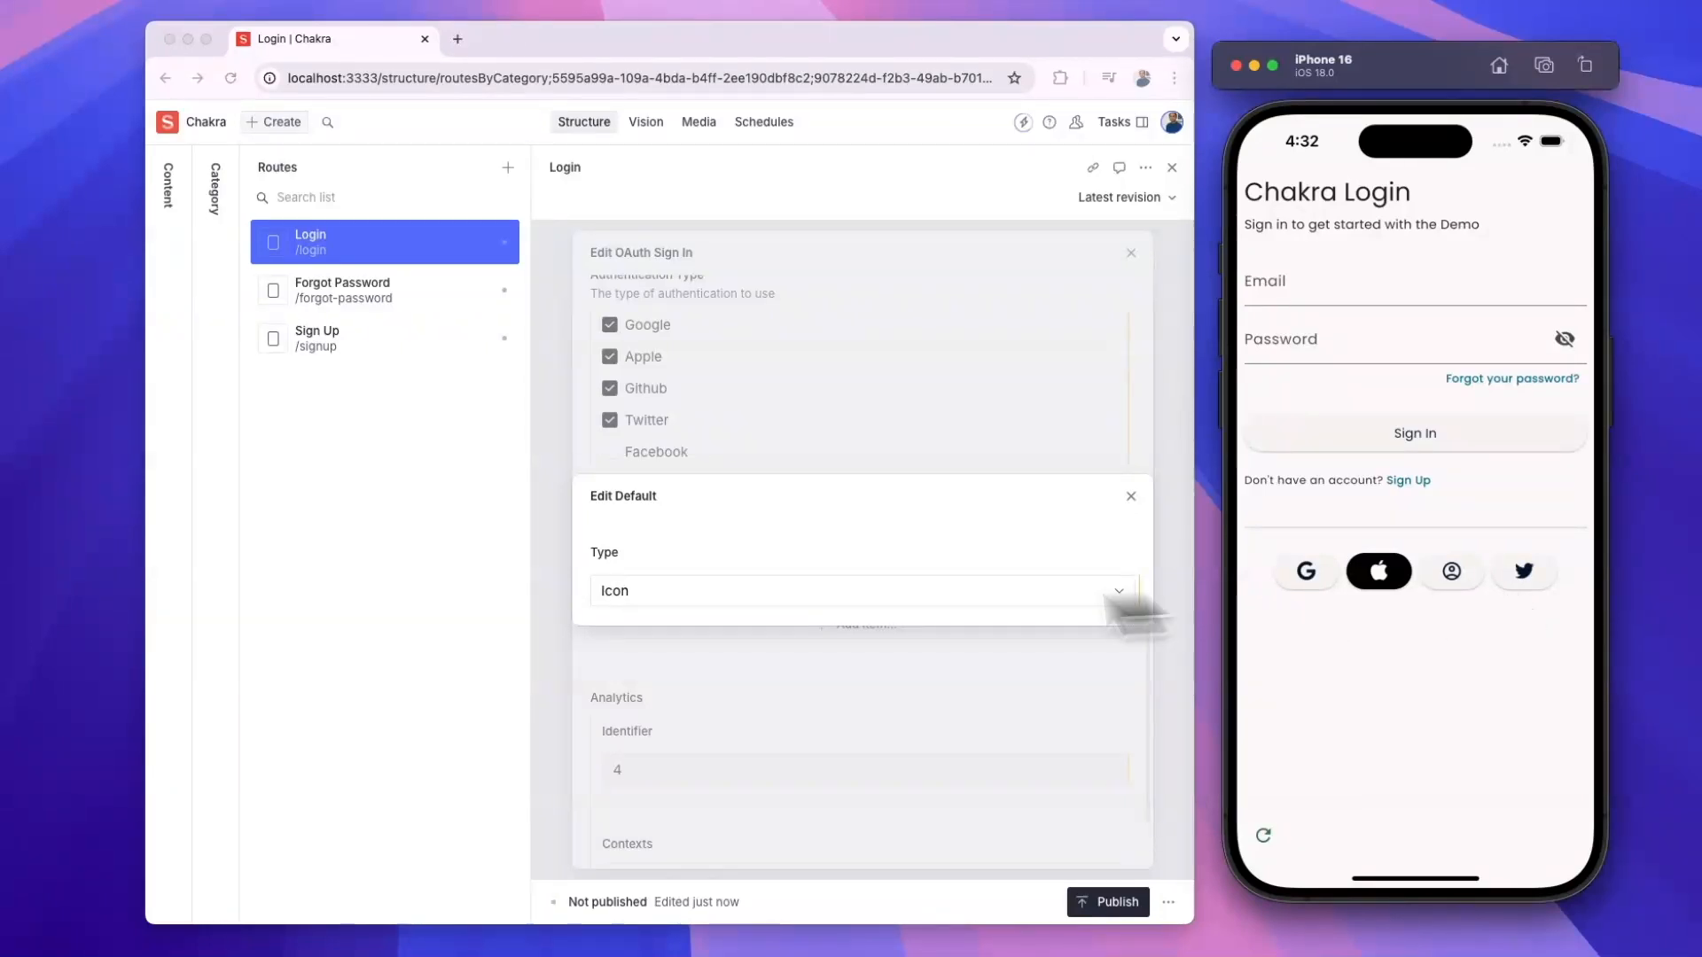
- Switch the Default layout type back to Icon & Text and close the layout editor
left_click(812, 594)
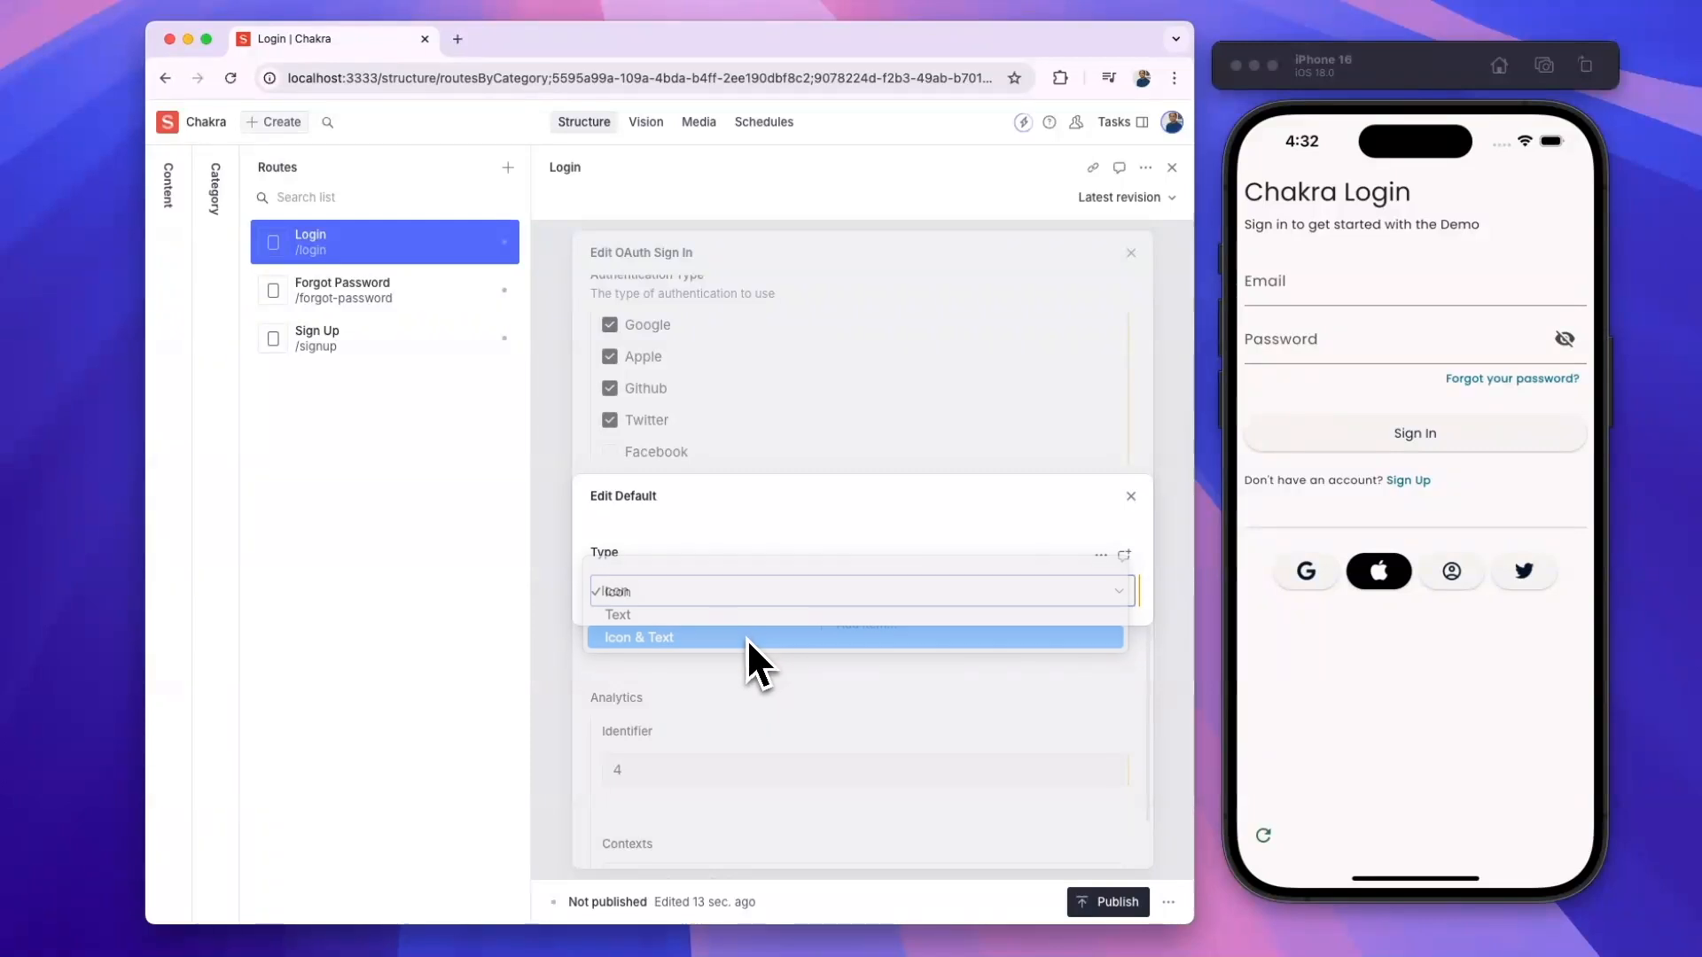
left_click(746, 638)
left_click(1131, 496)
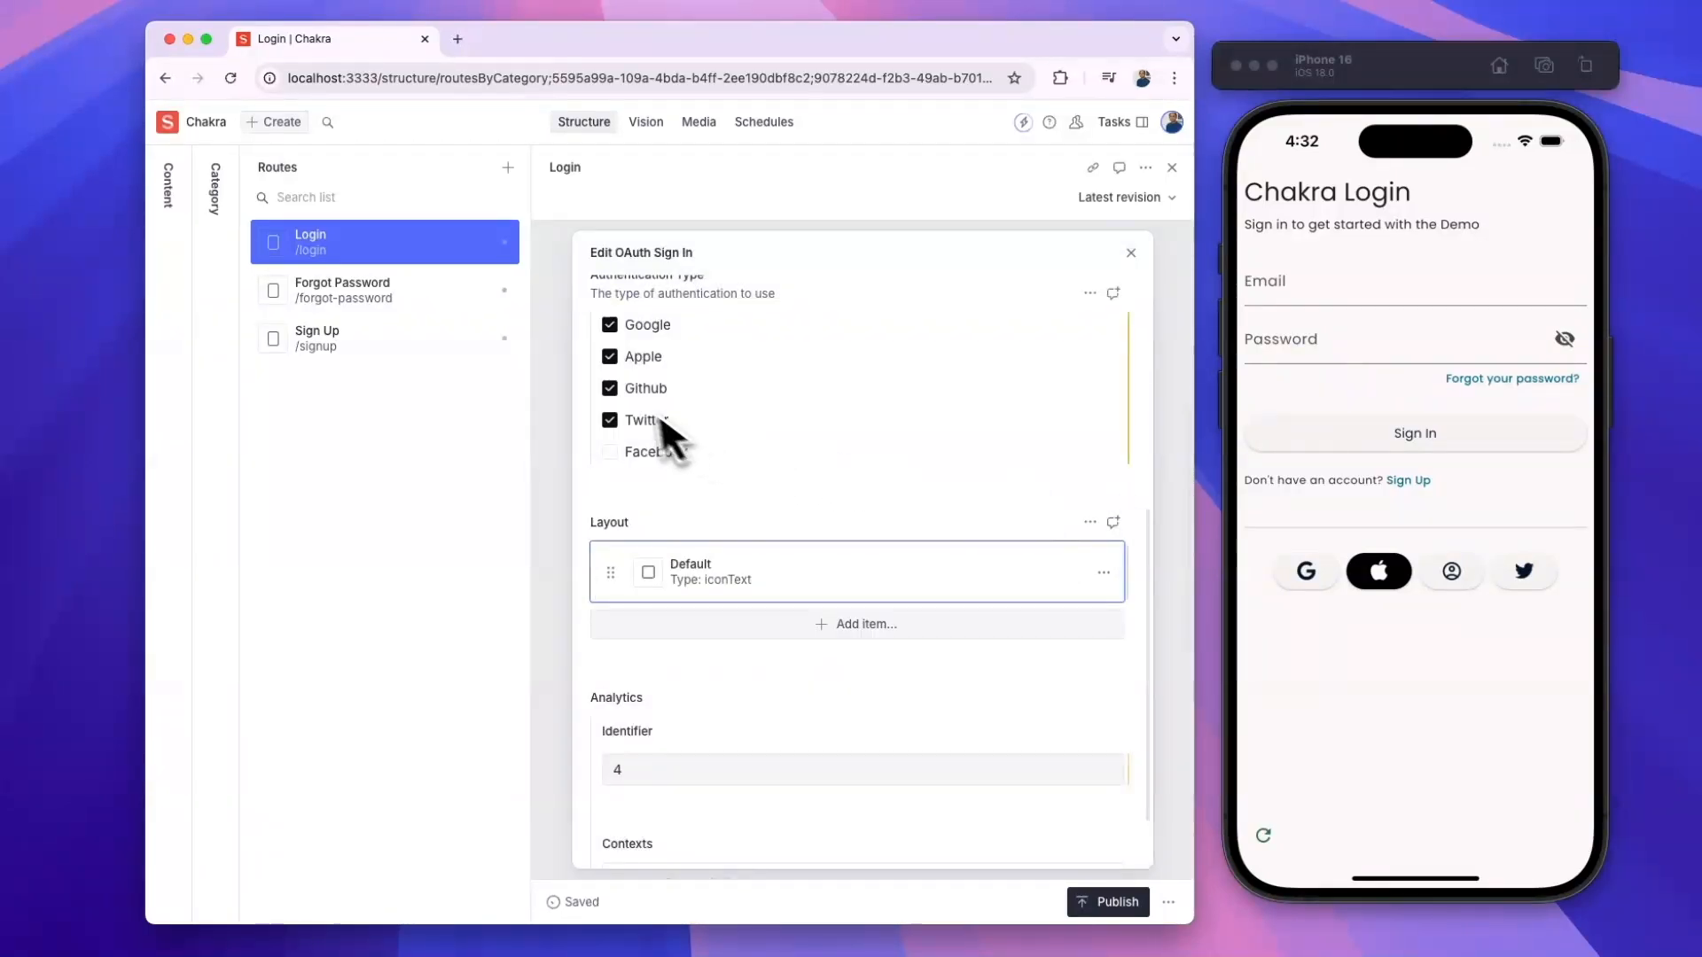
- Remove Github and Twitter from authentication types, leaving Google and Apple, and reload the phone preview twice
left_click(610, 388)
left_click(609, 420)
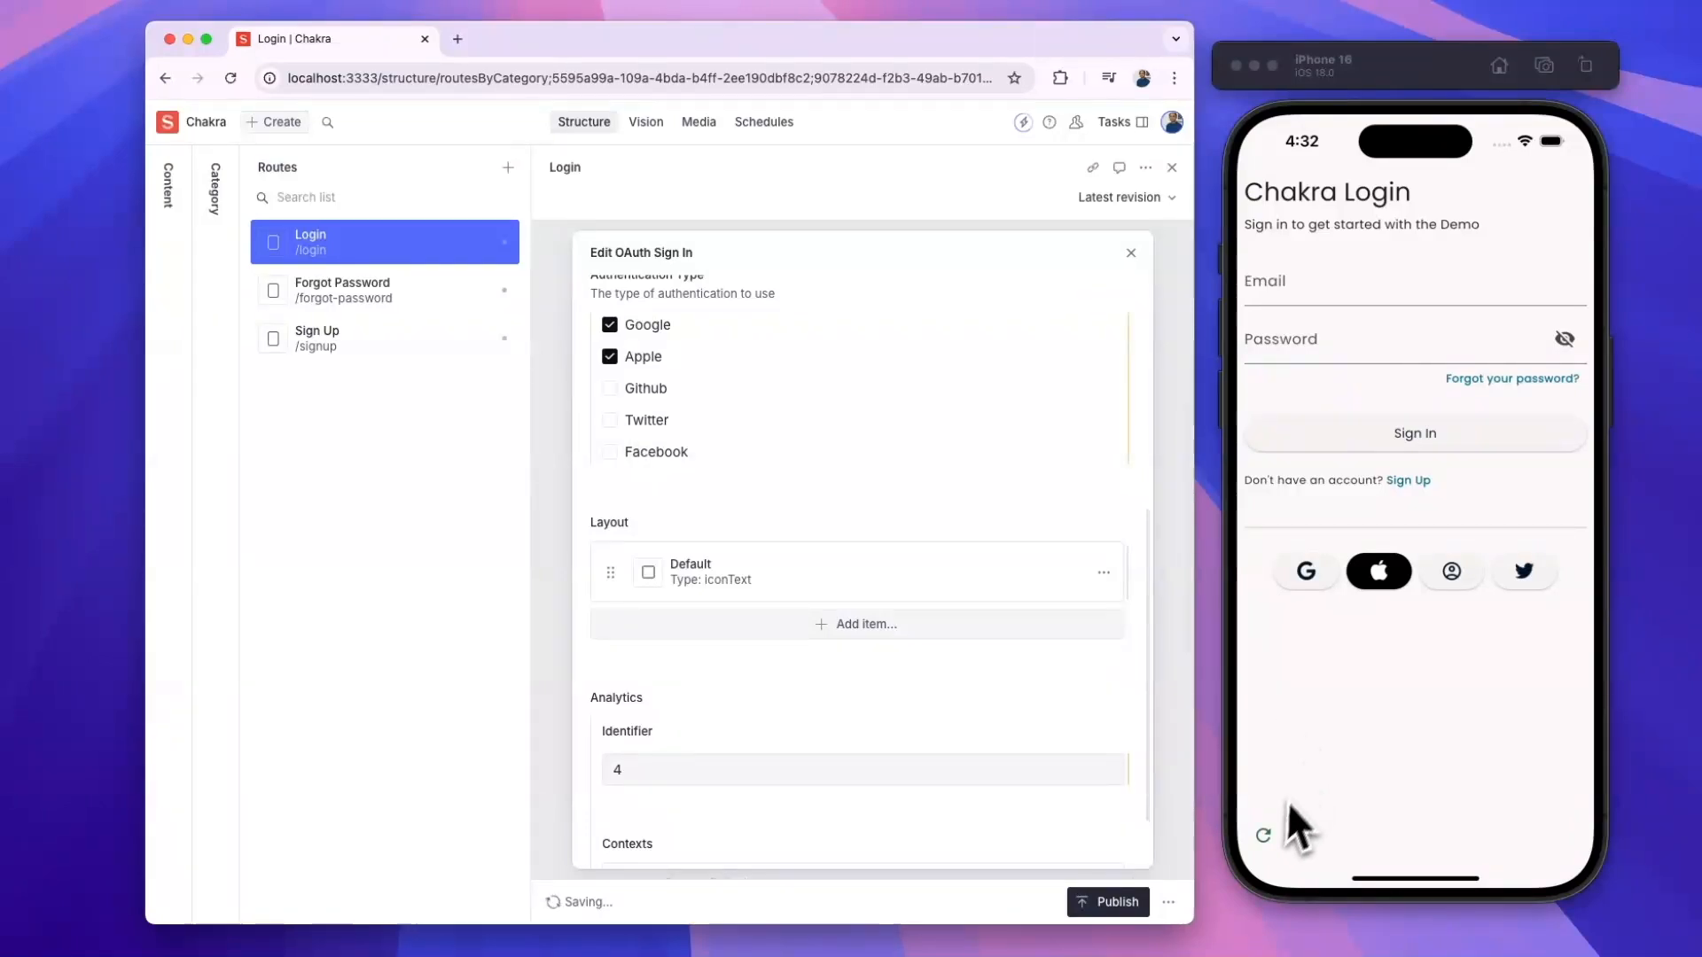
left_click(1264, 833)
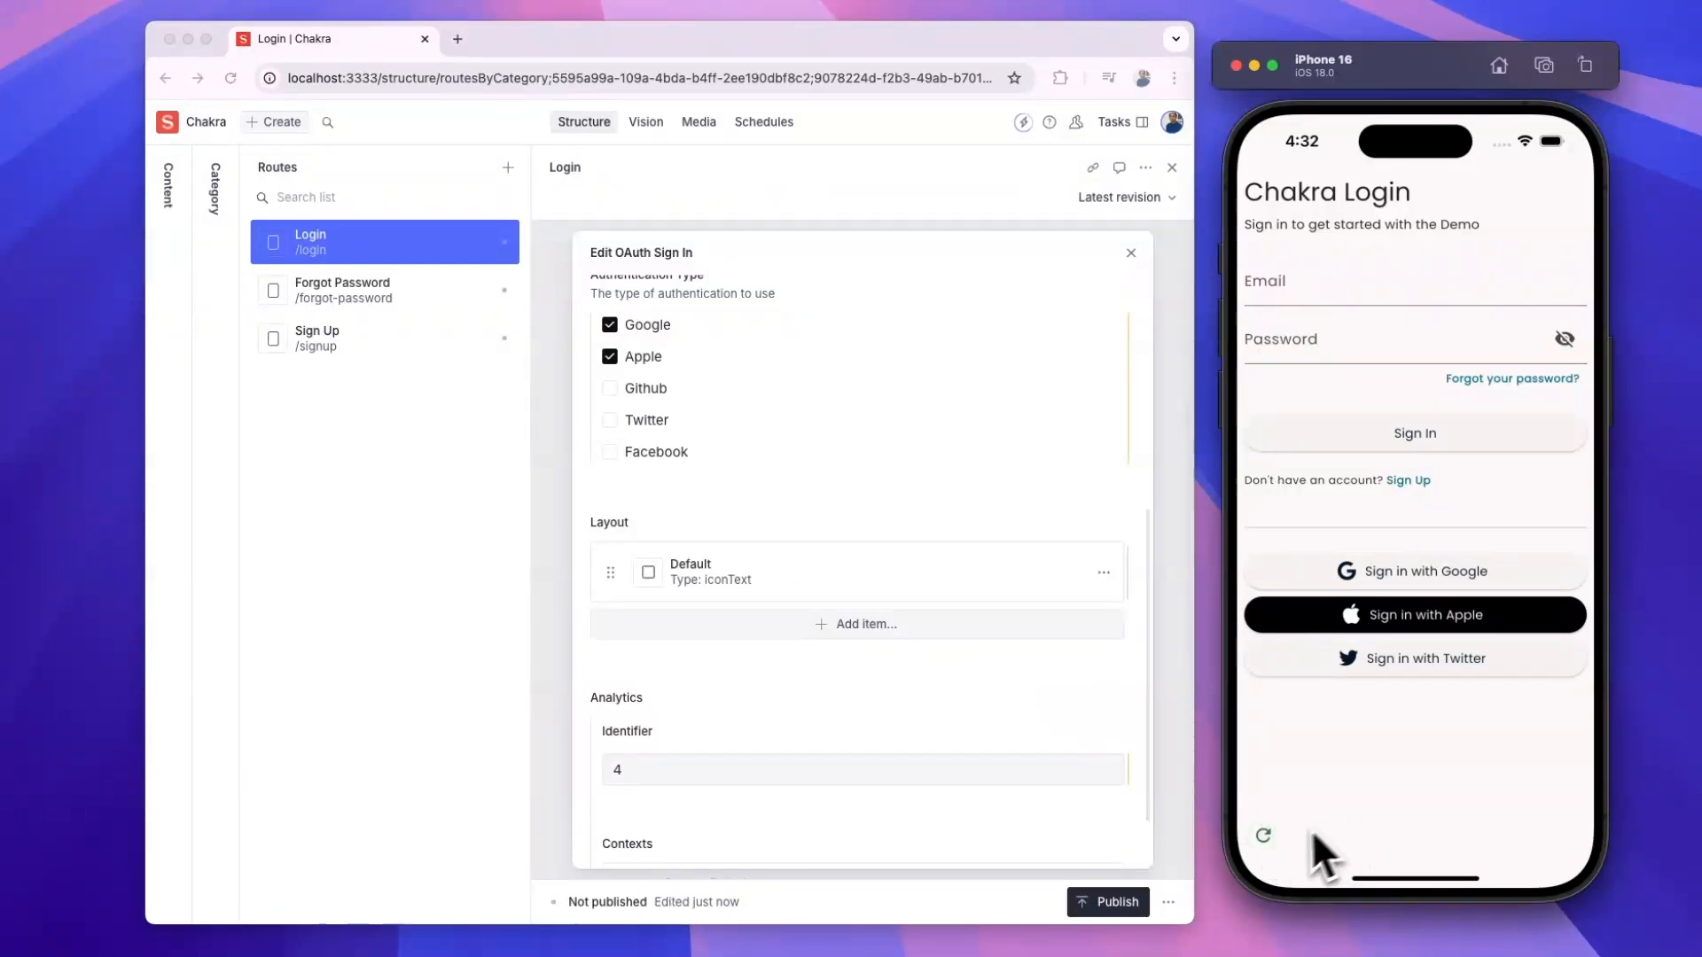
left_click(1263, 838)
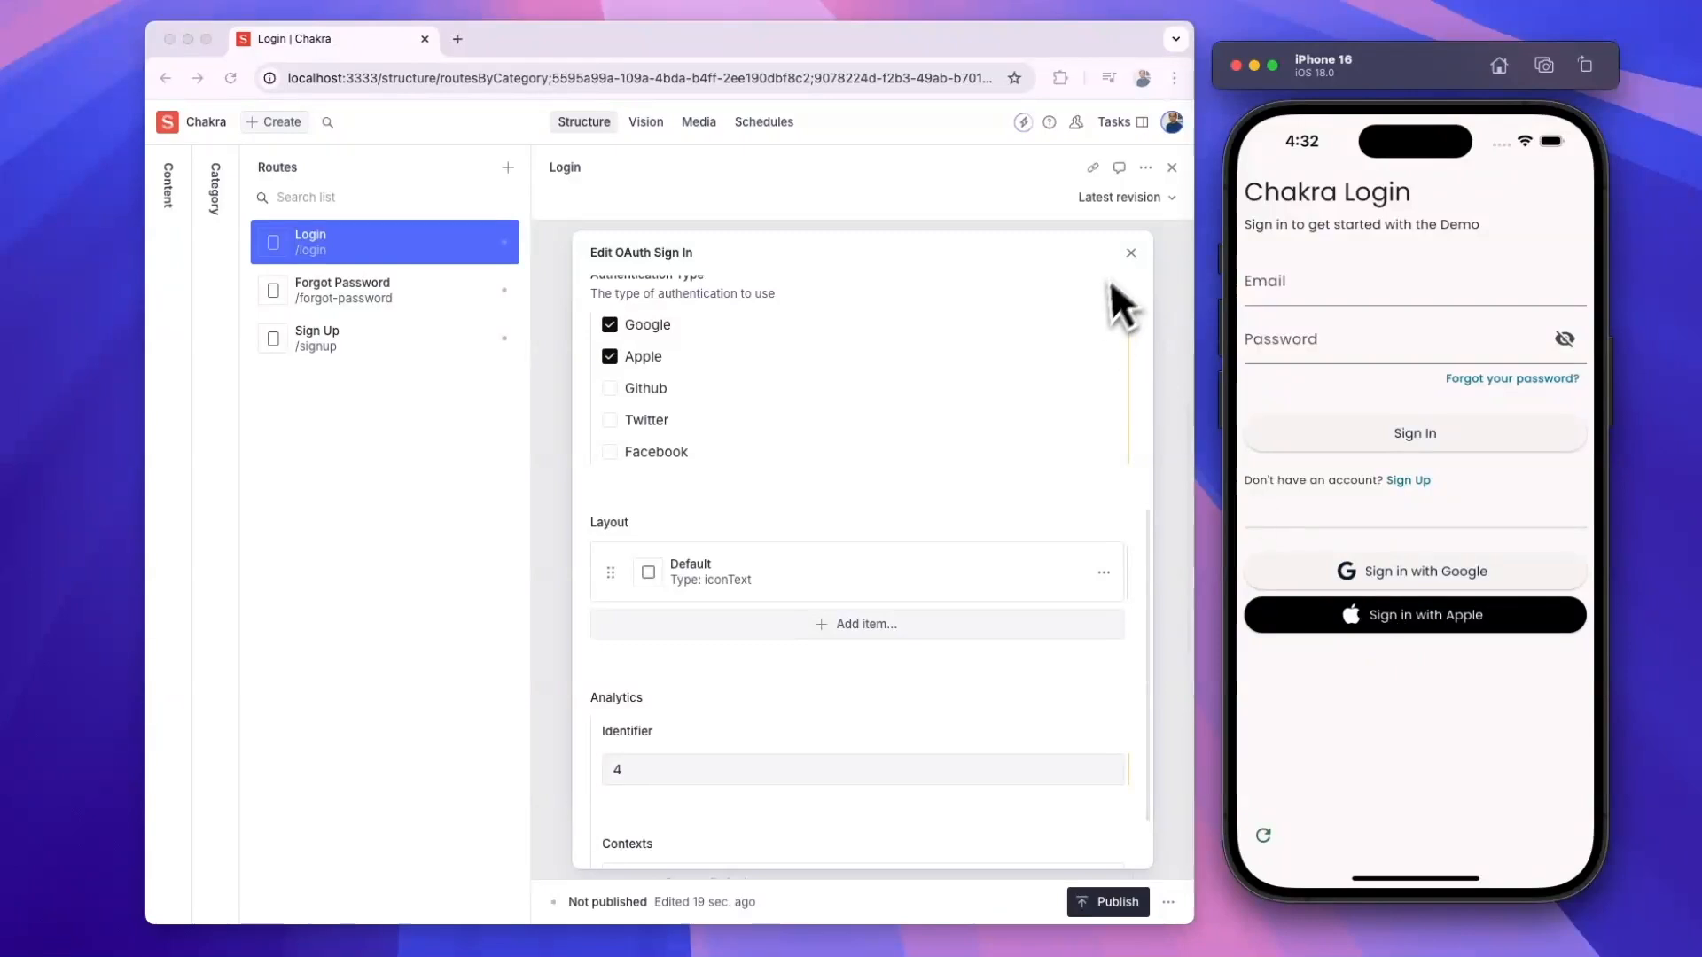
left_click(1130, 257)
- Open the Email Password Form settings at Sign Up Action and follow the phone's Sign Up link
left_click(1131, 257)
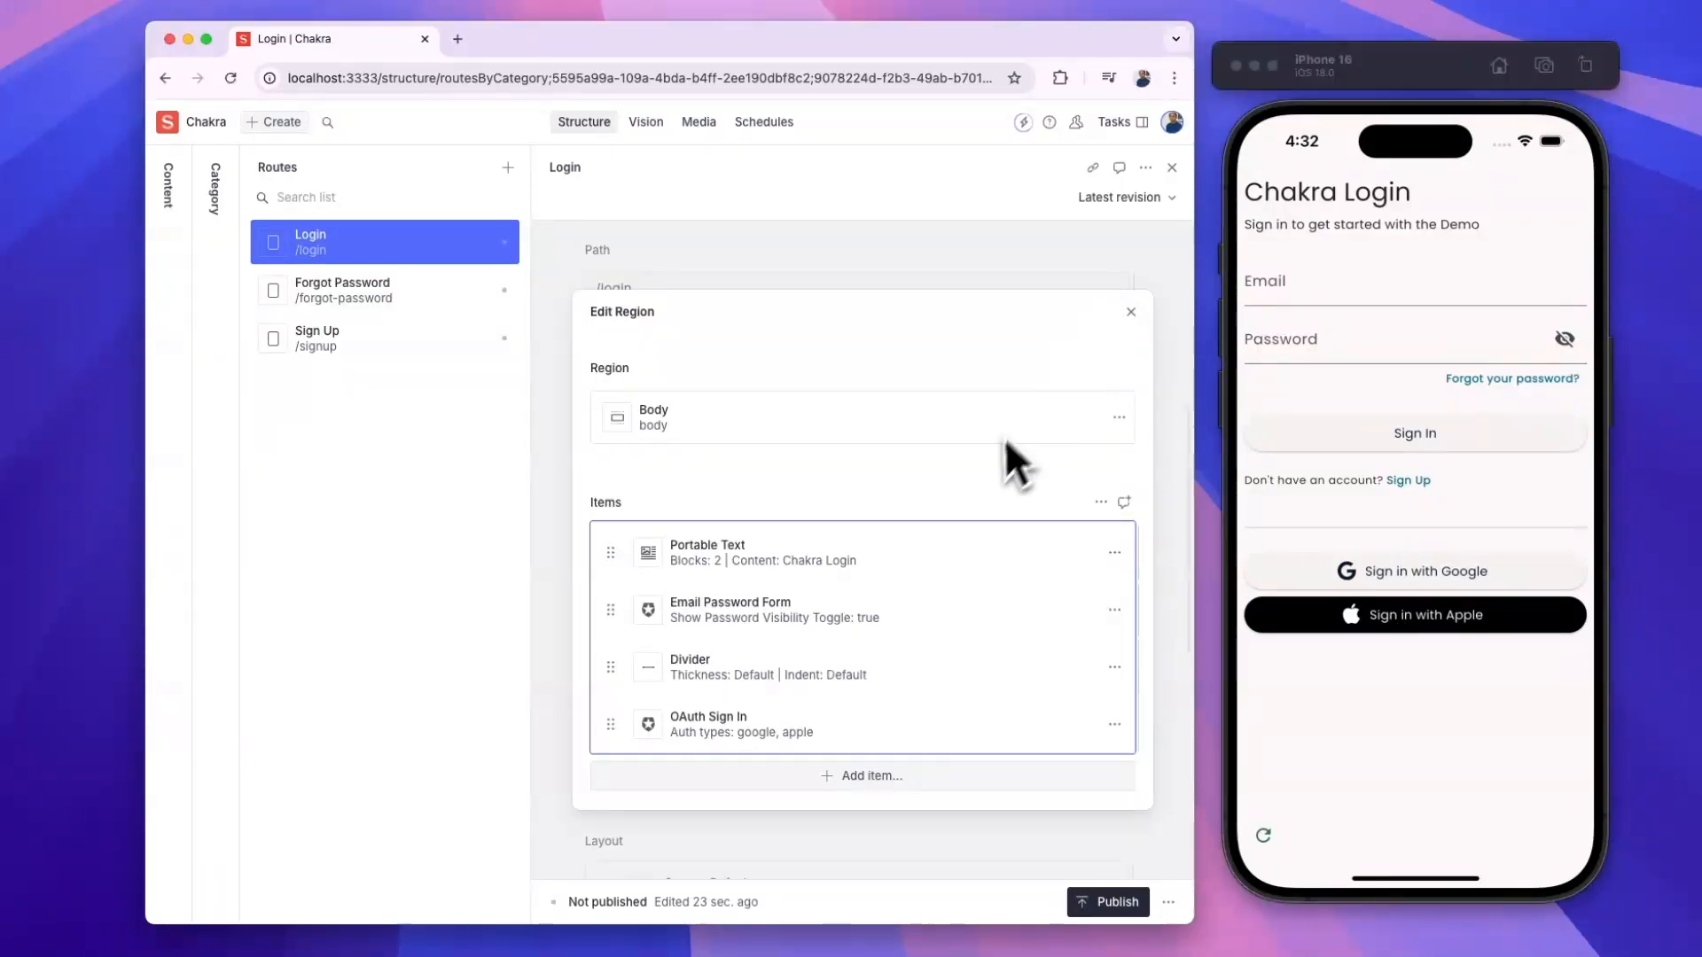
left_click(755, 616)
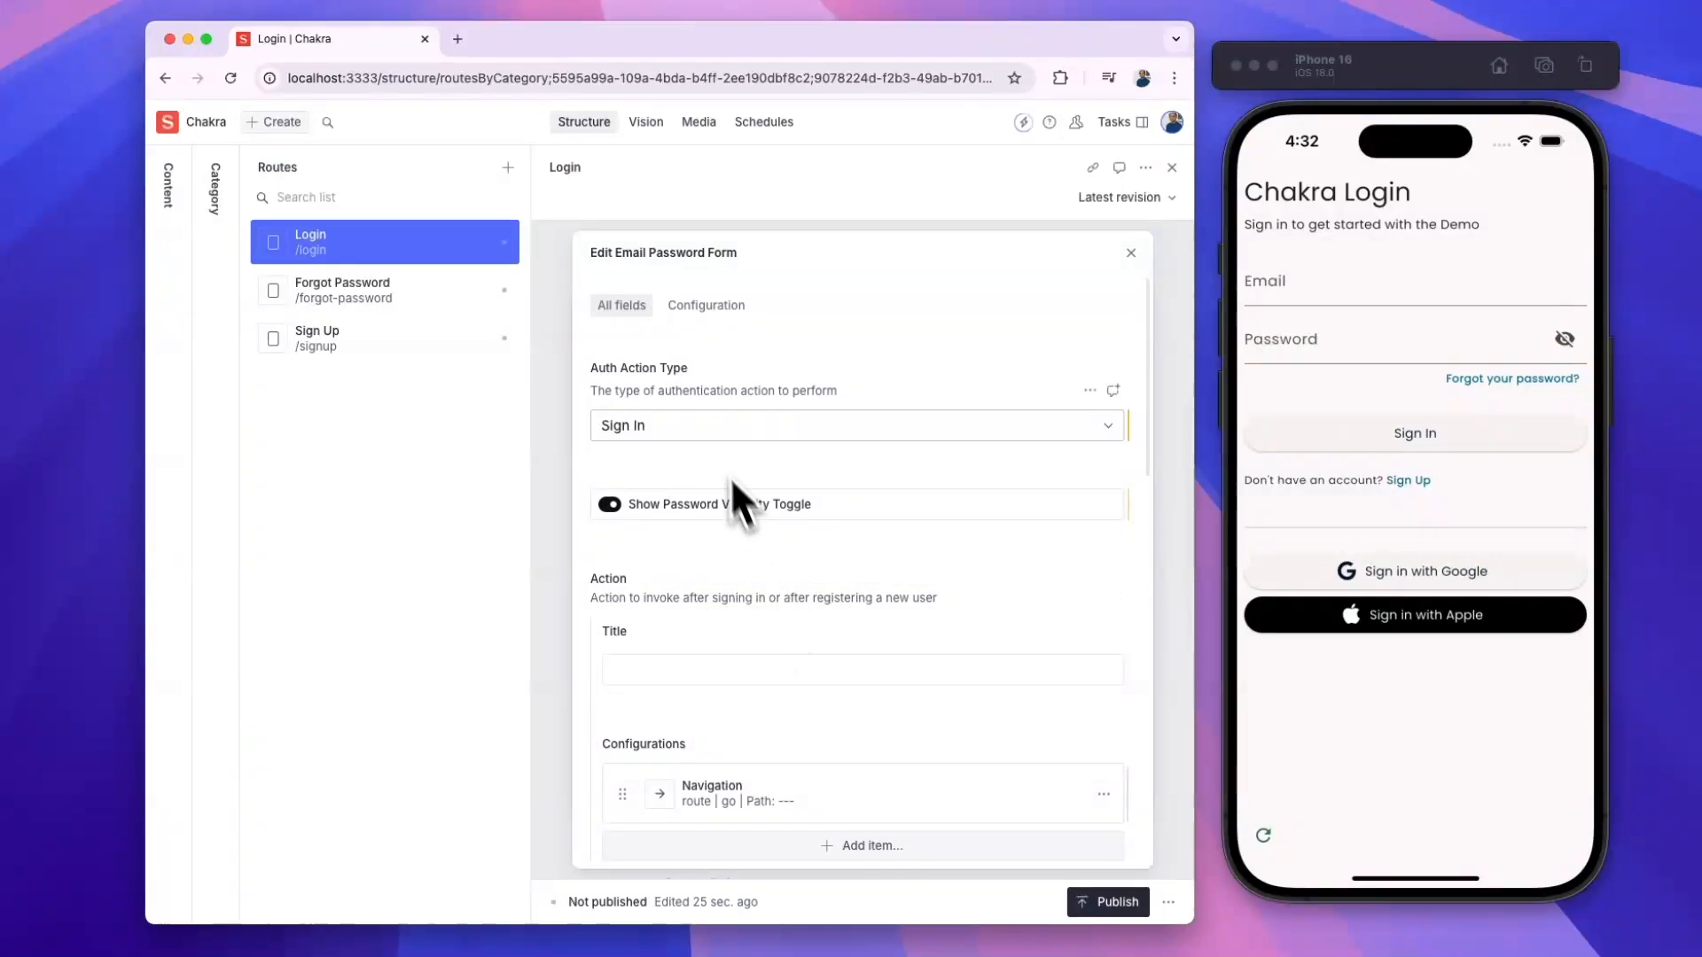
scroll(769, 593, "down", 4)
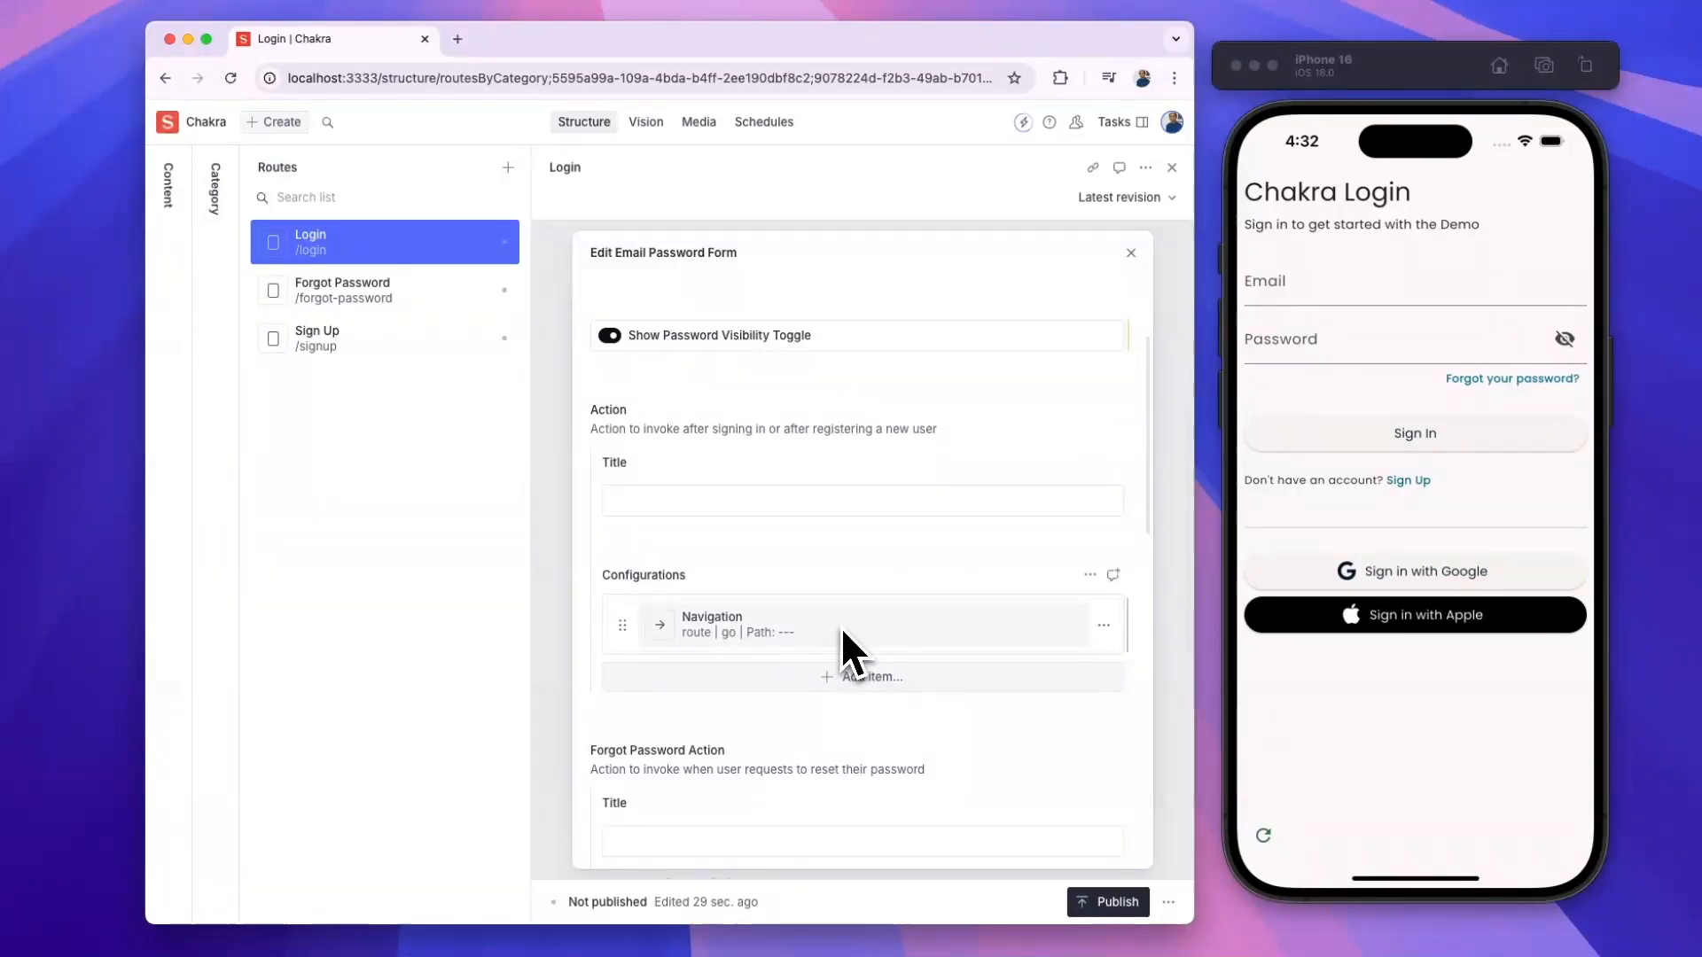
scroll(842, 638, "down", 5)
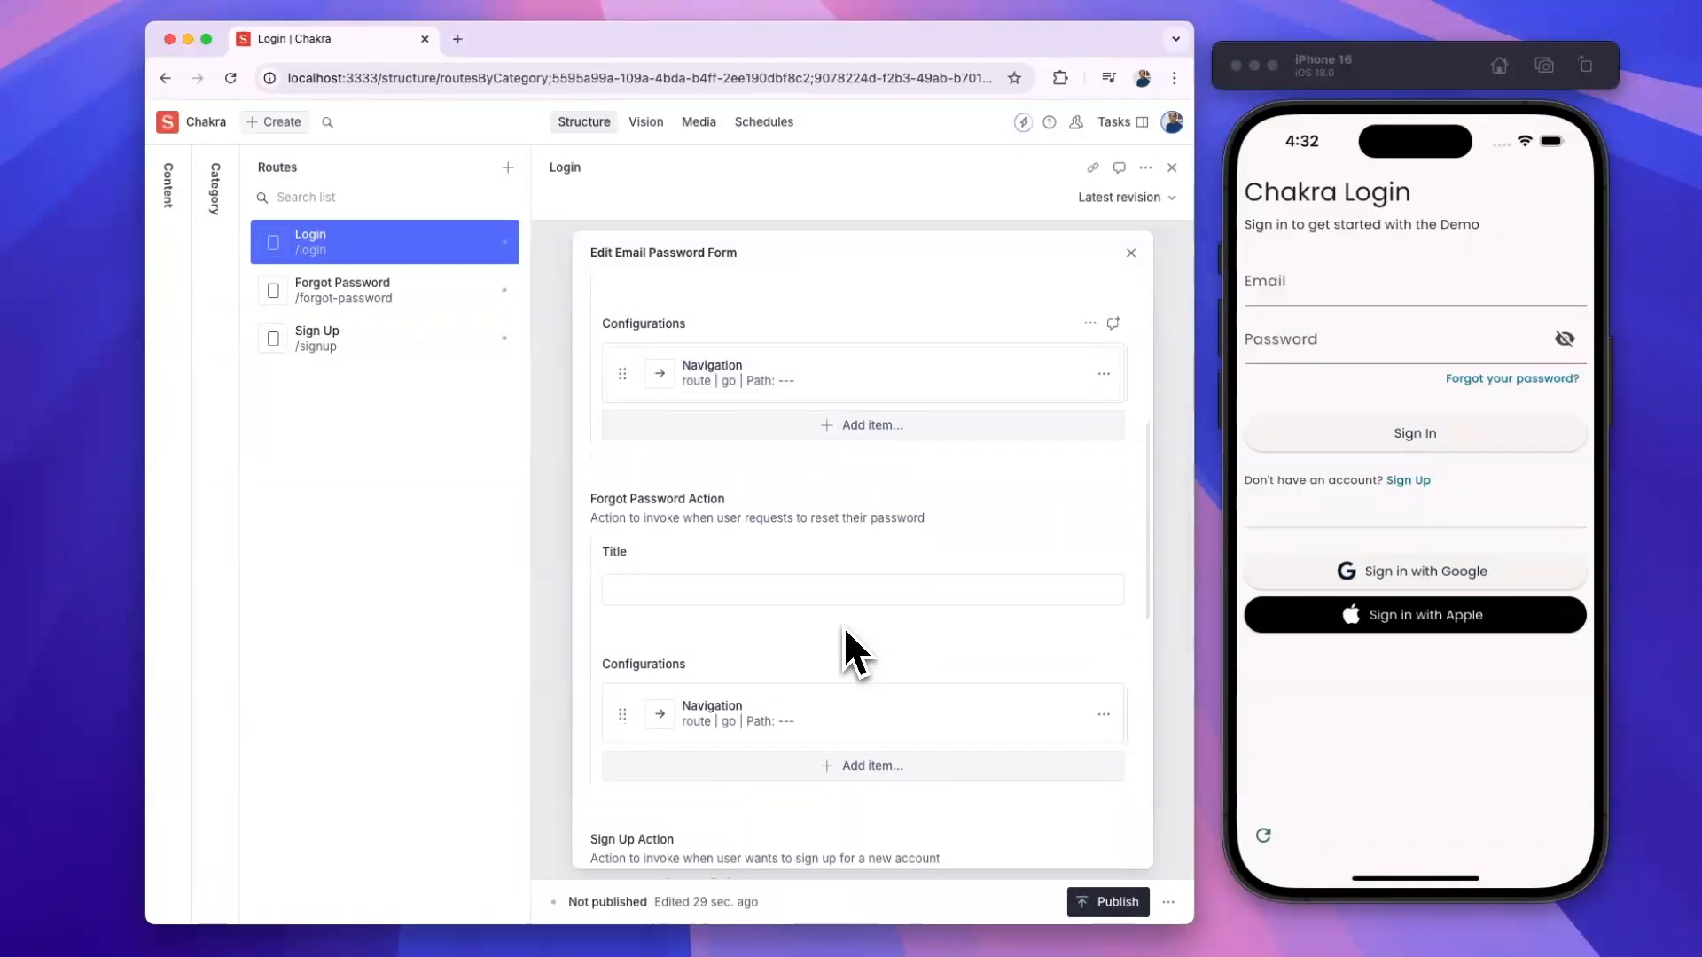
scroll(780, 576, "down", 4)
scroll(810, 620, "down", 2)
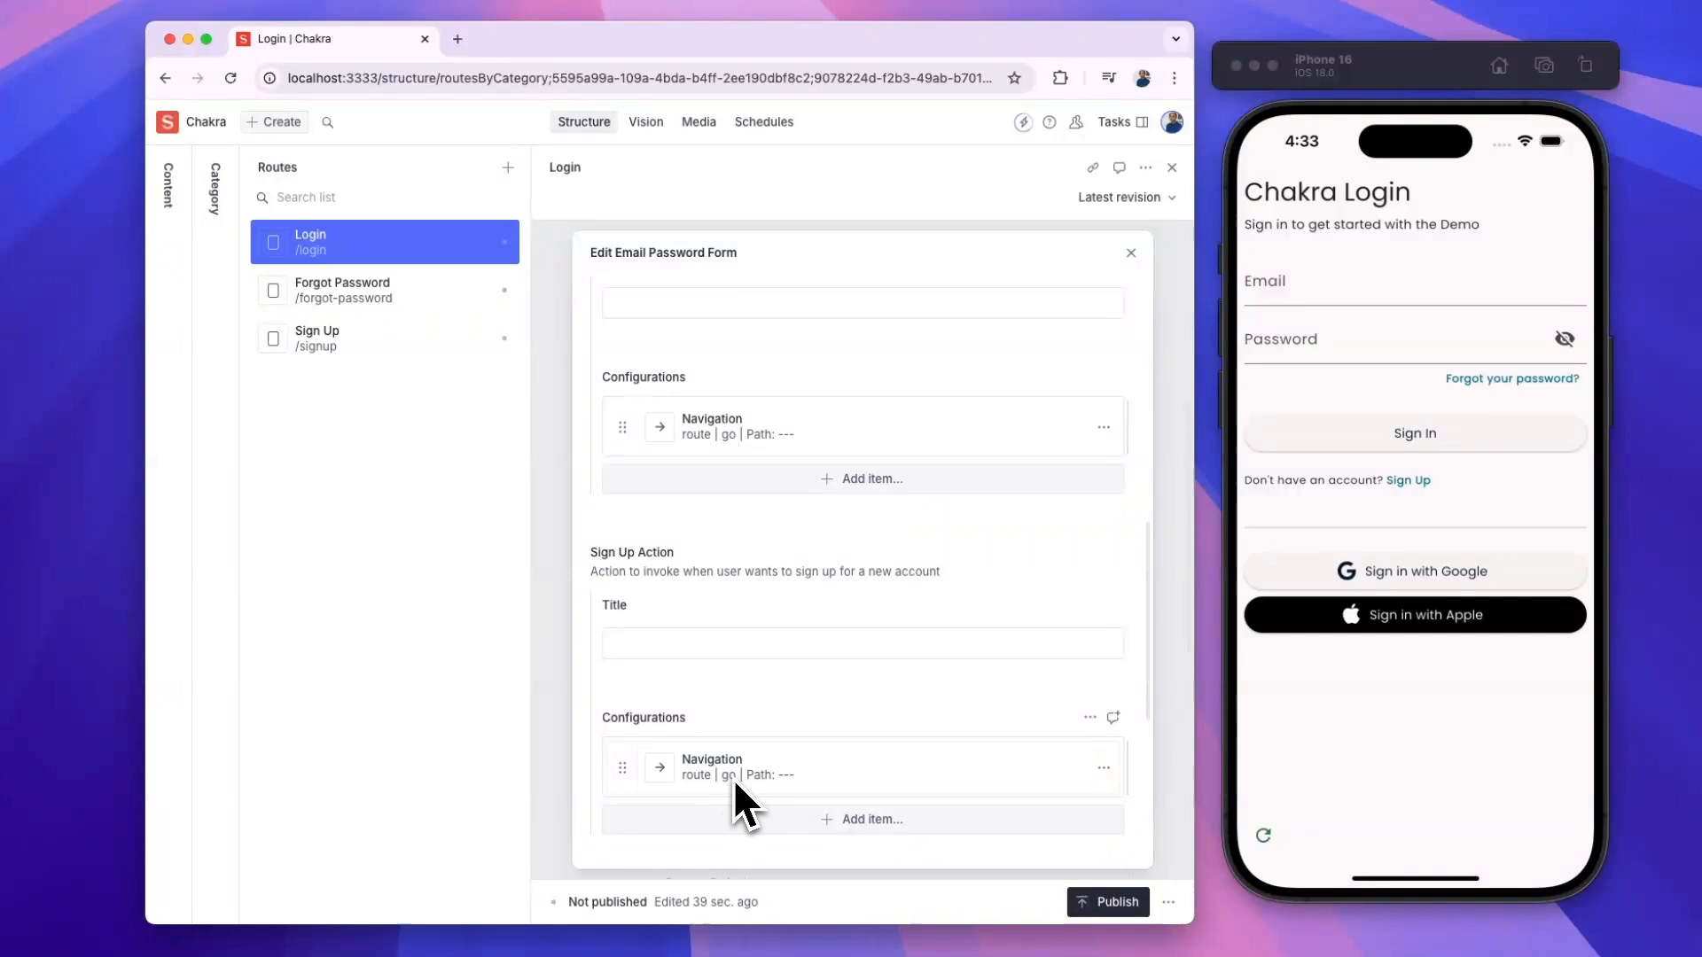
left_click(1409, 484)
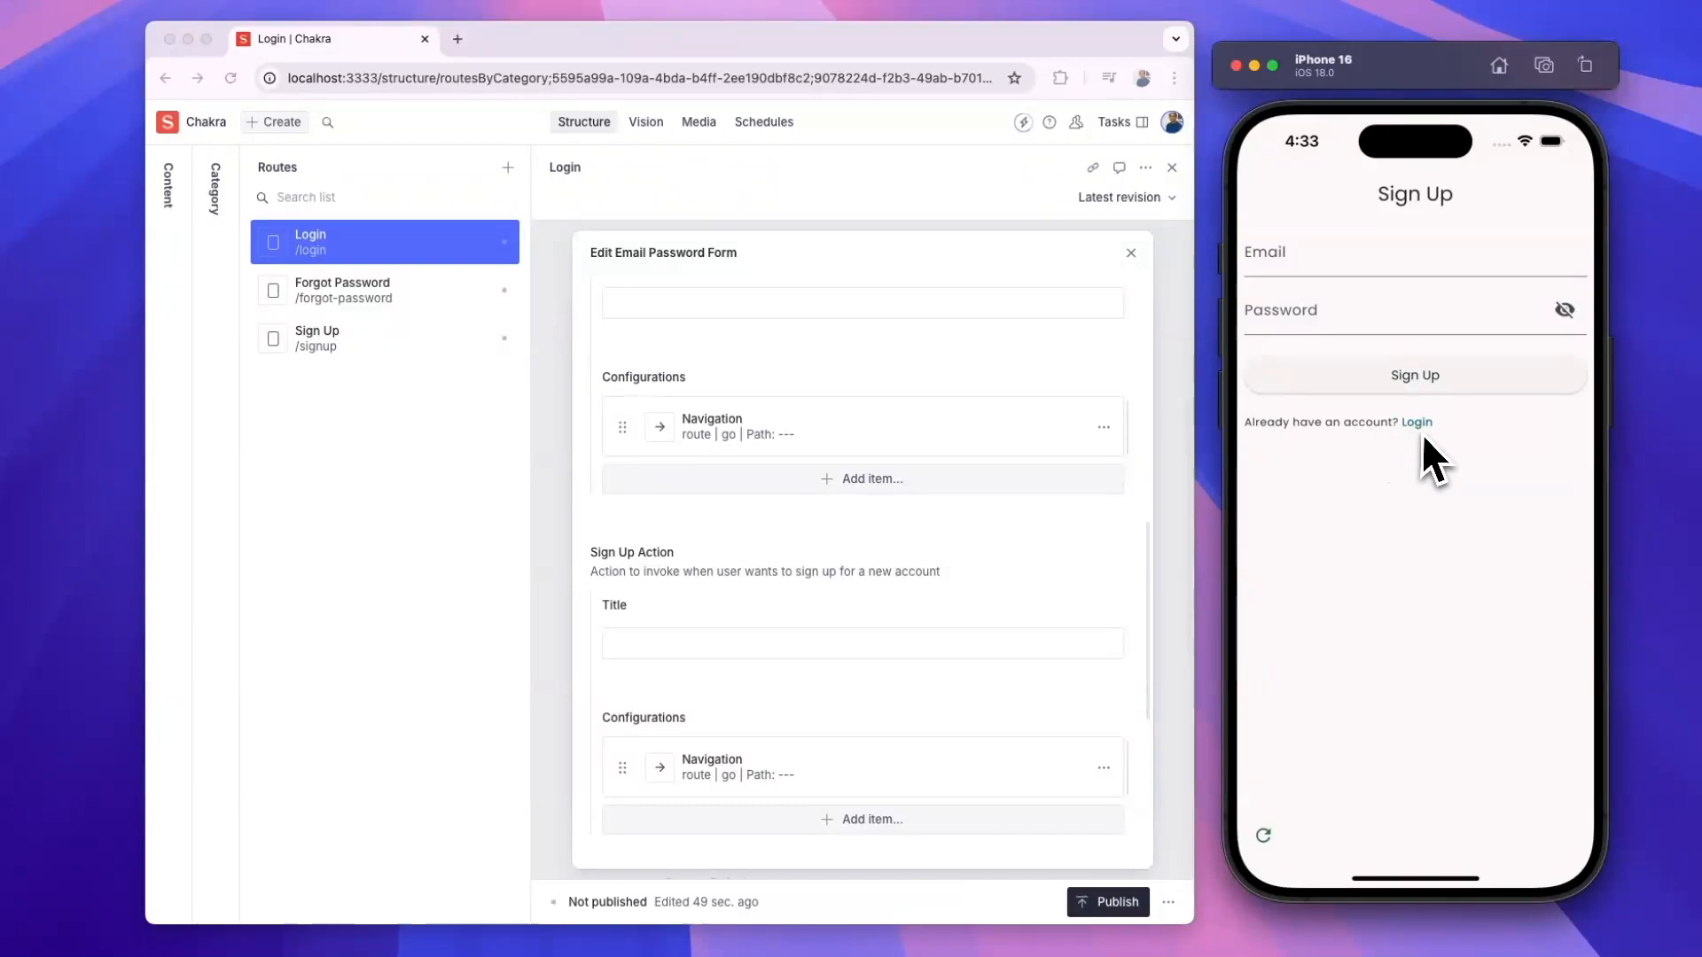
- Go from Sign Up to Login, visit Forgot Password, then go back to Chakra Login
left_click(1421, 428)
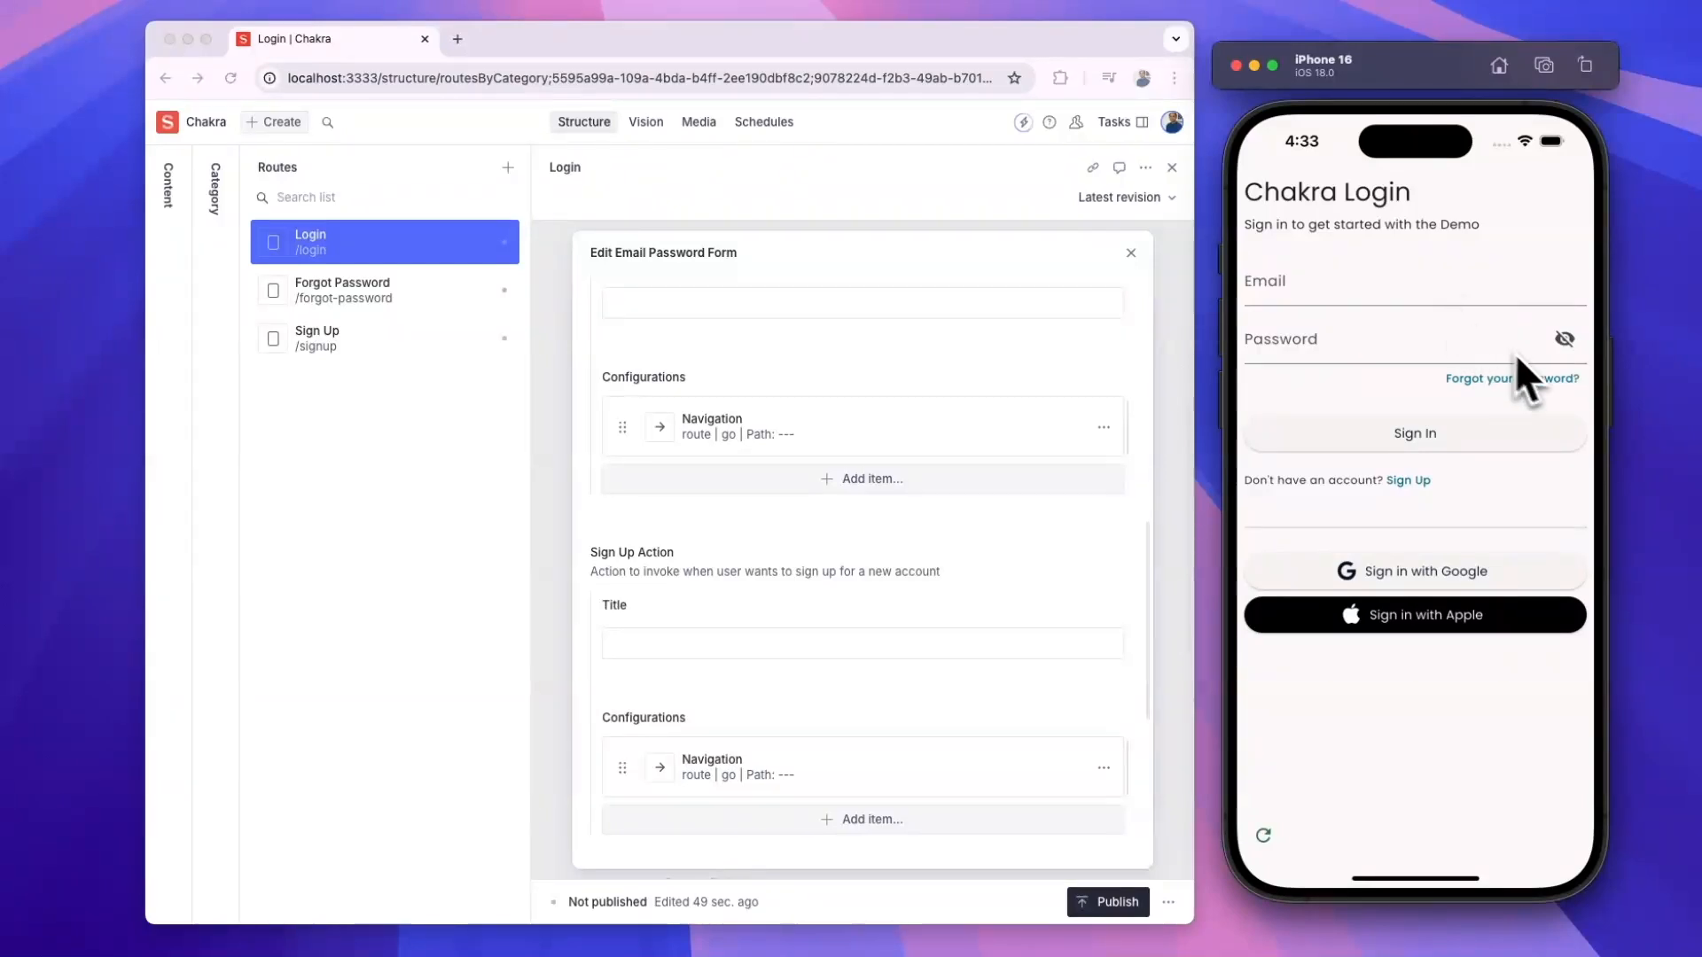
left_click(1511, 379)
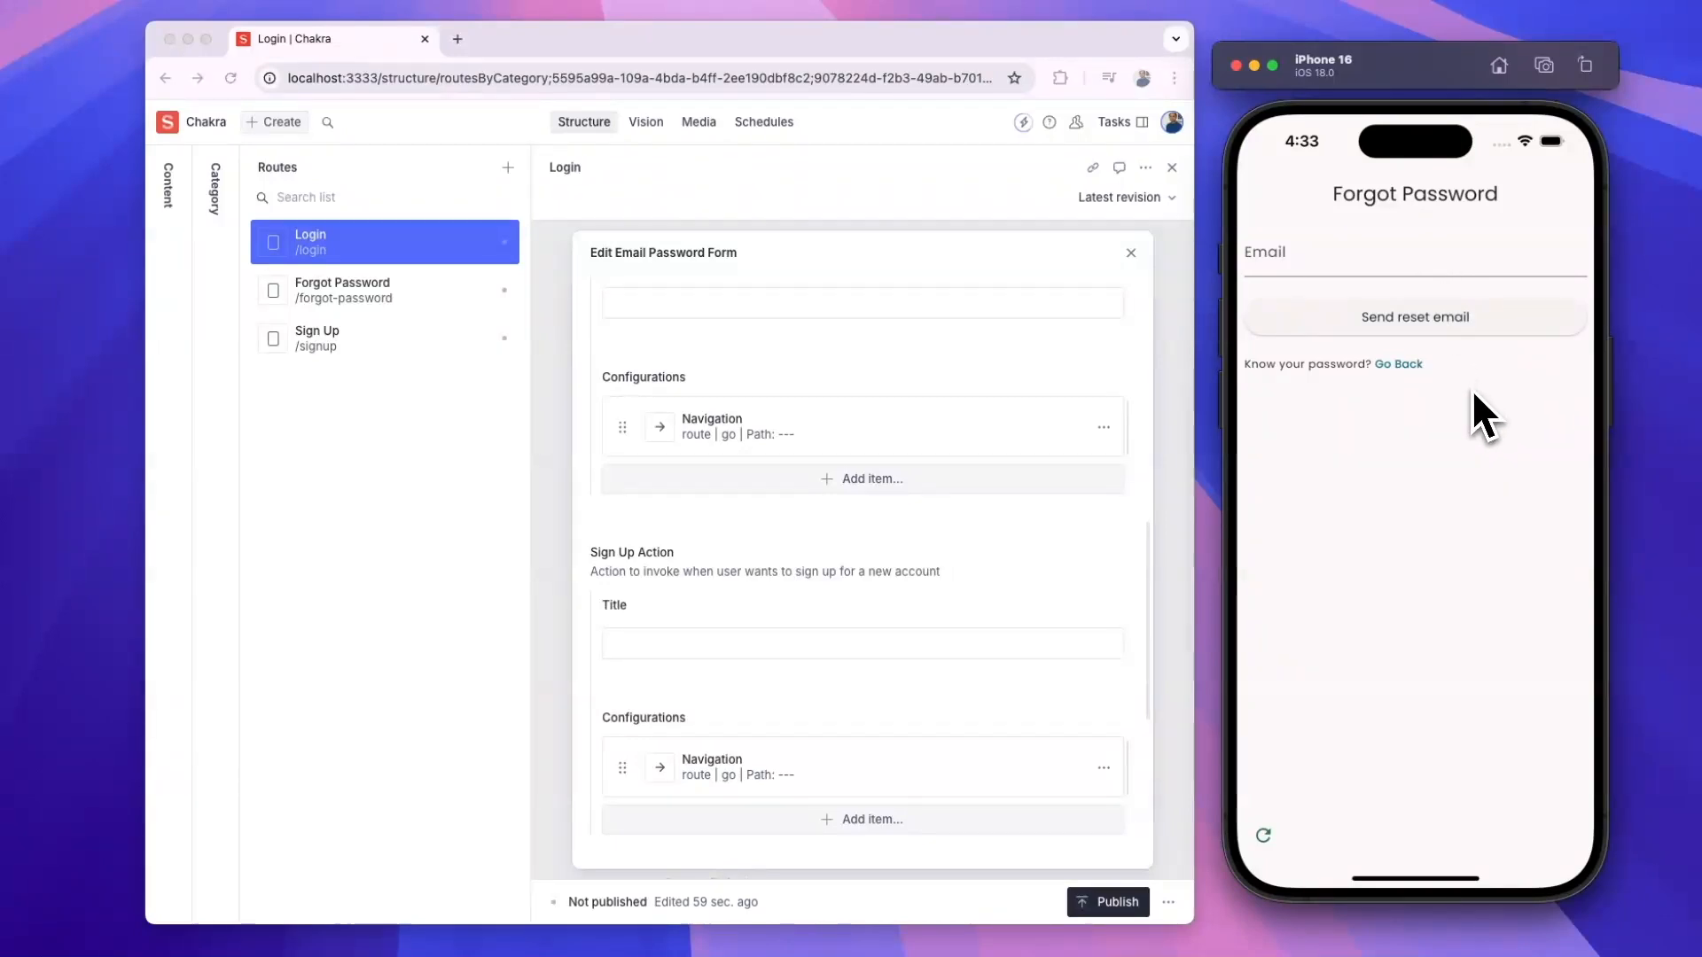
left_click(1397, 371)
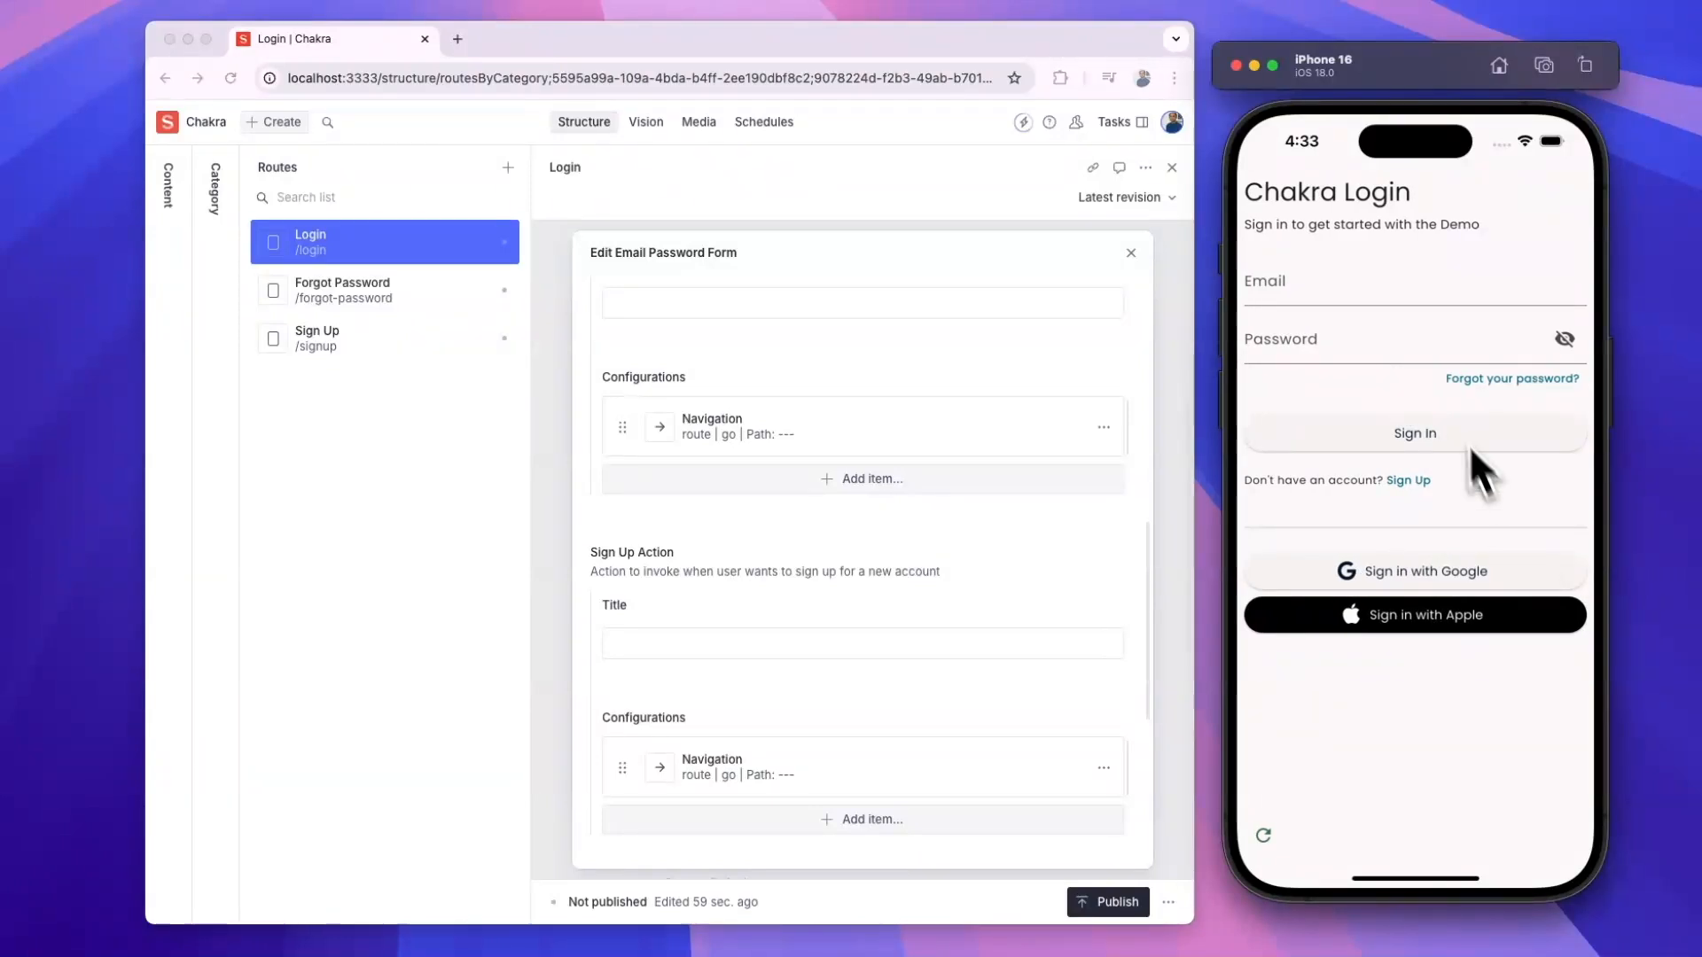
- Sign in with the test email and password, revealing the password before submitting
left_click(1305, 288)
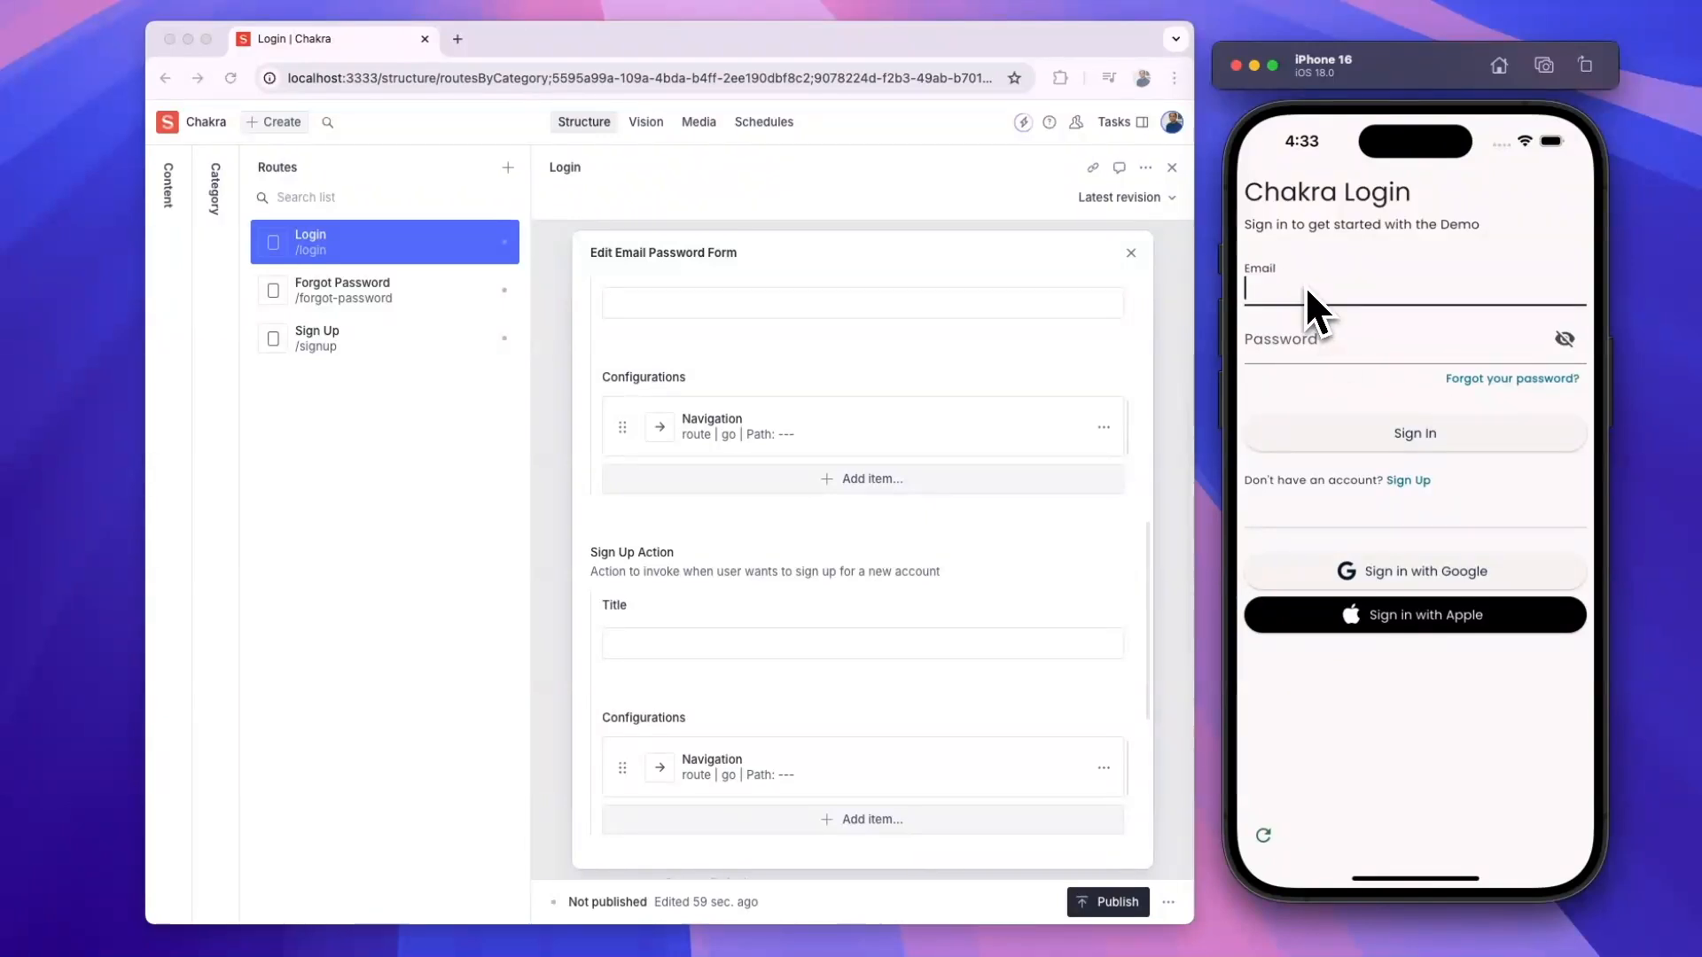
type("test@test.com")
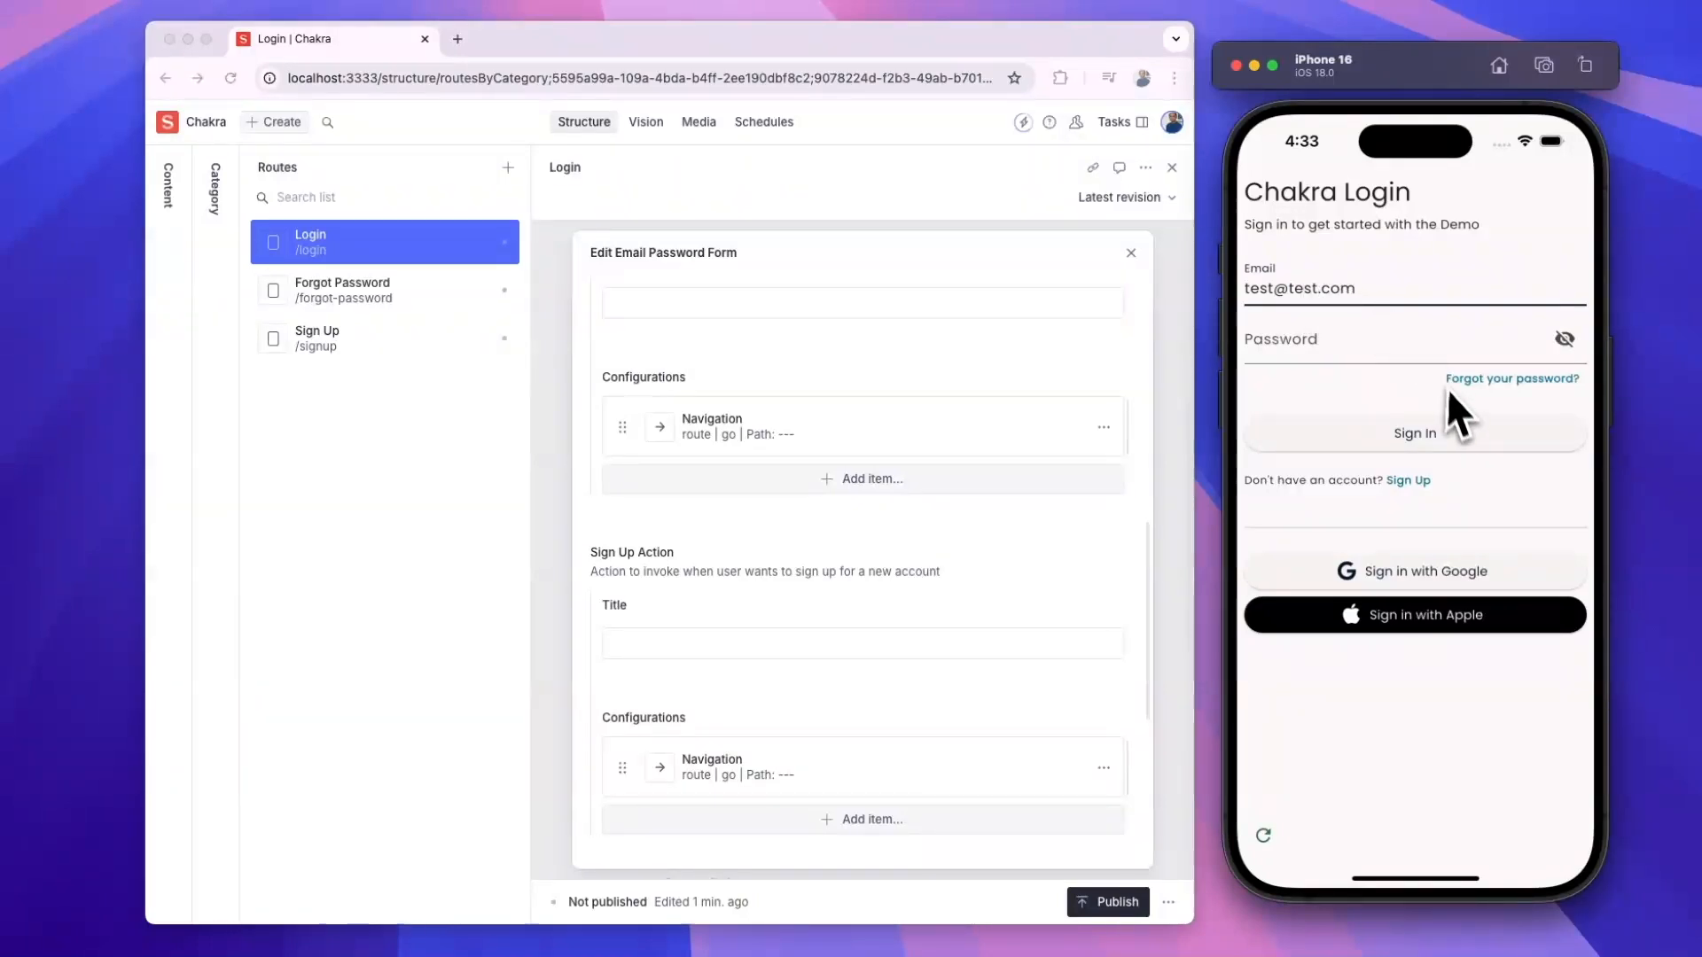
key("Tab")
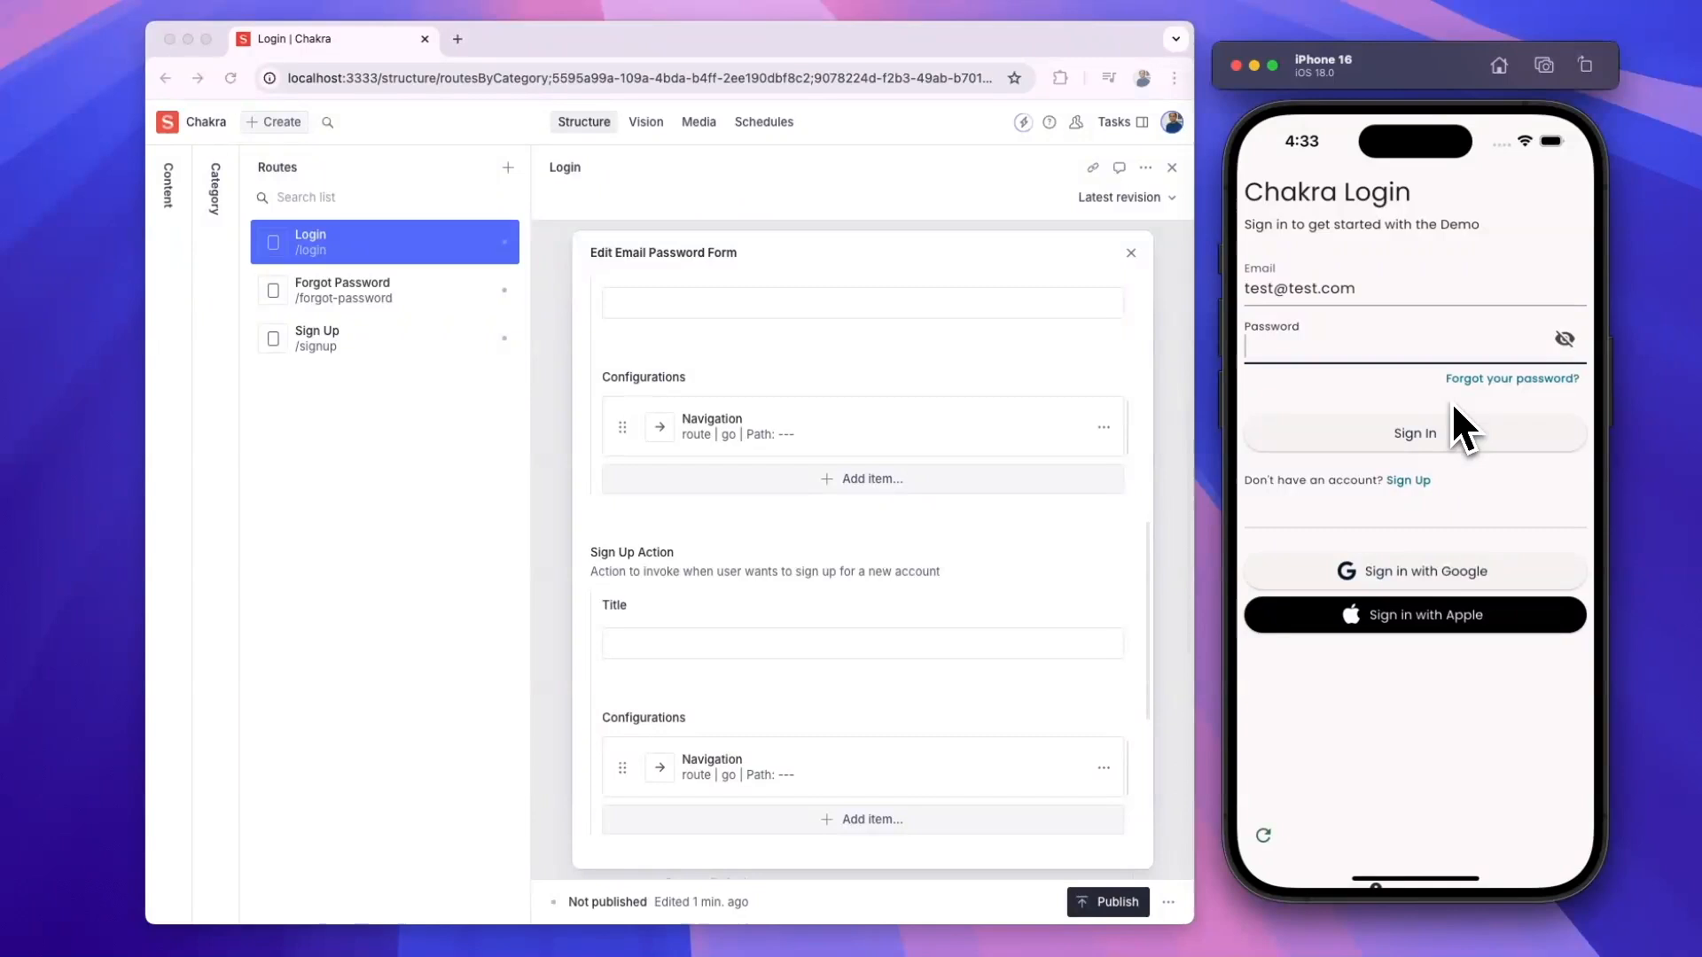
type("••")
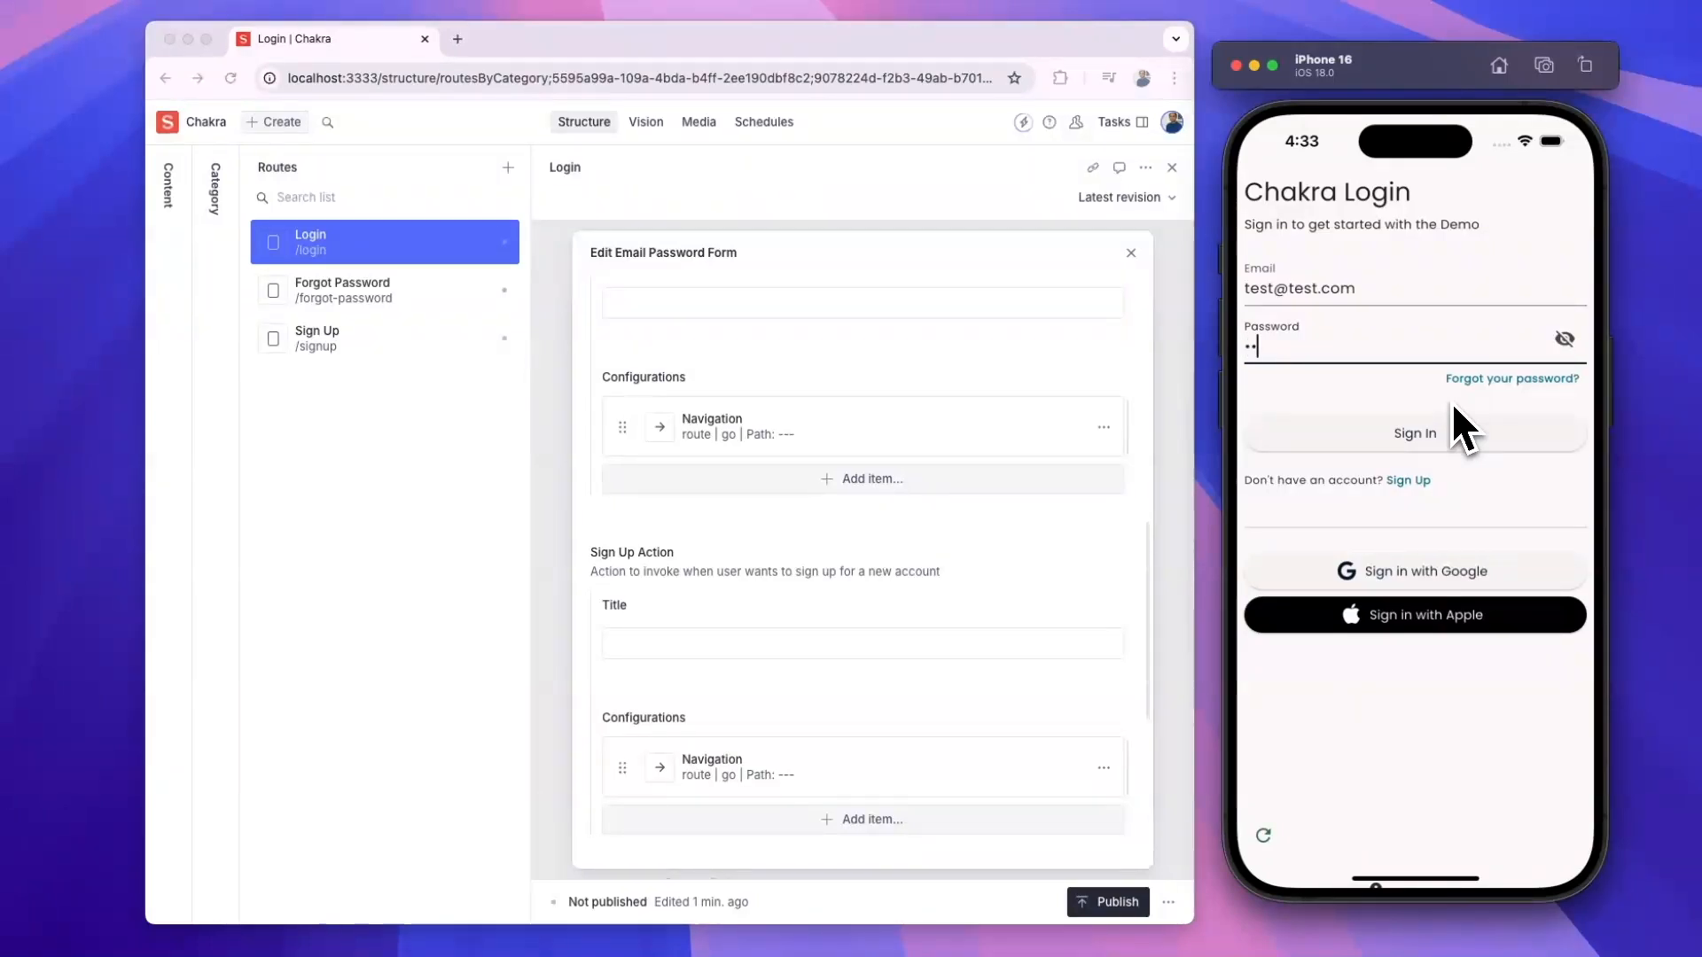
type("st123")
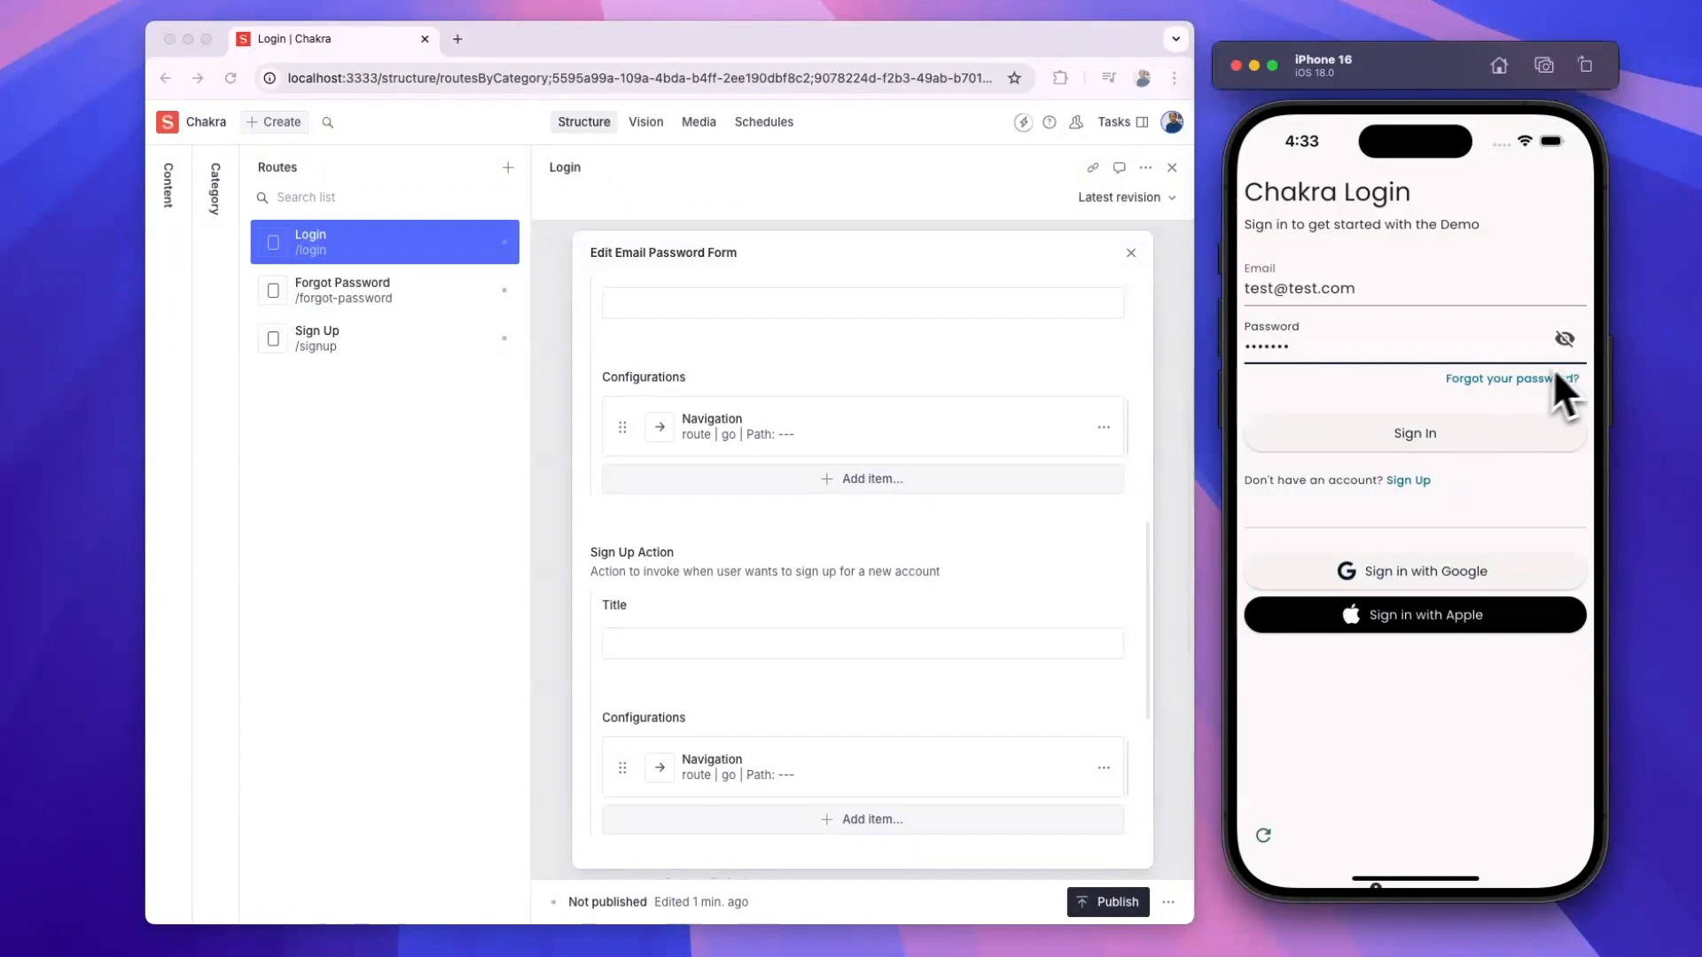
left_click(1565, 344)
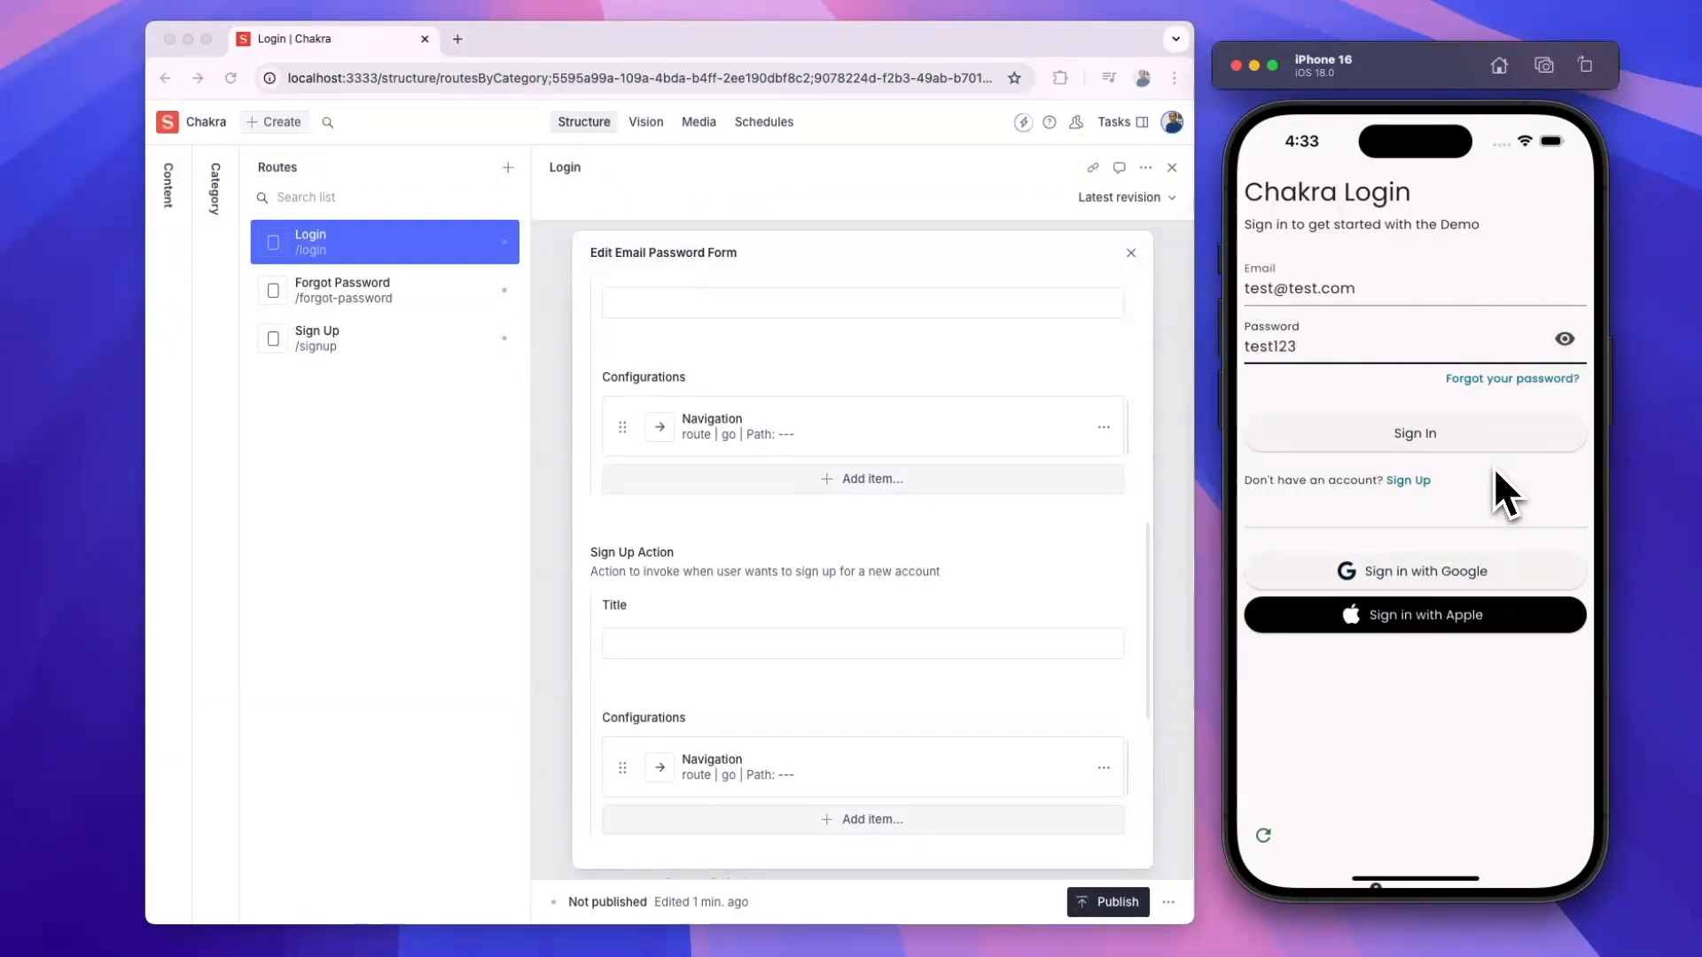
left_click(1410, 439)
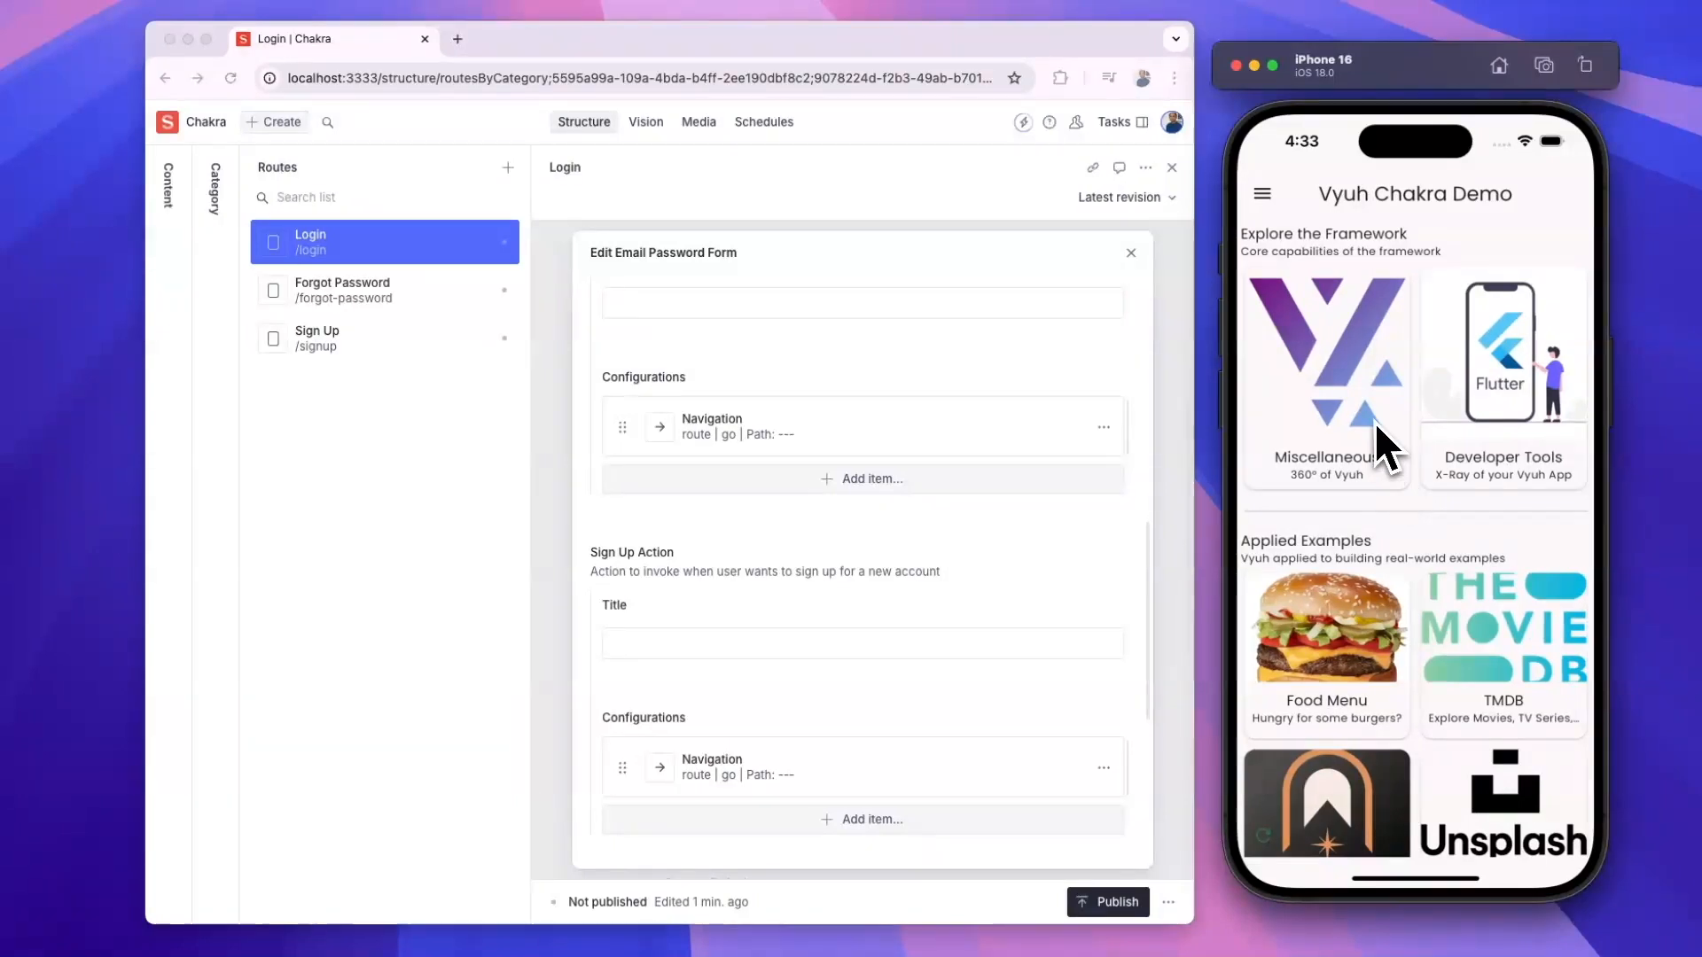
- In Miscellaneous, view the Portable Text page, then the Conditions page showing the Email/Password user
left_click(1352, 449)
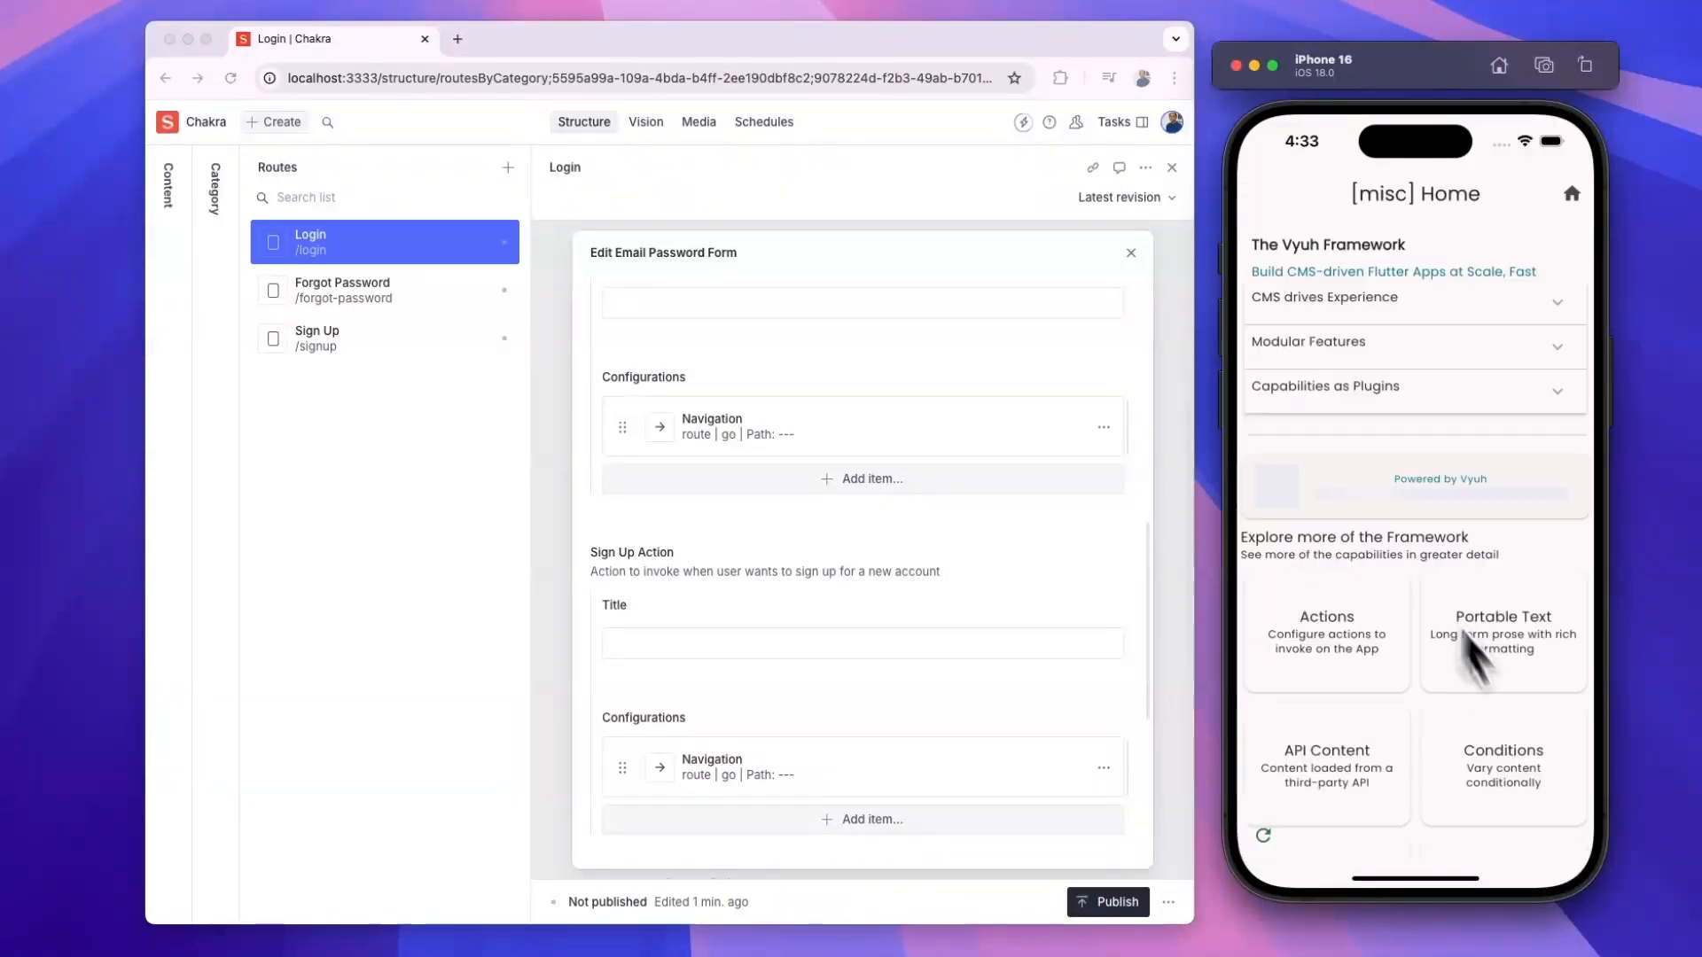
left_click(1493, 777)
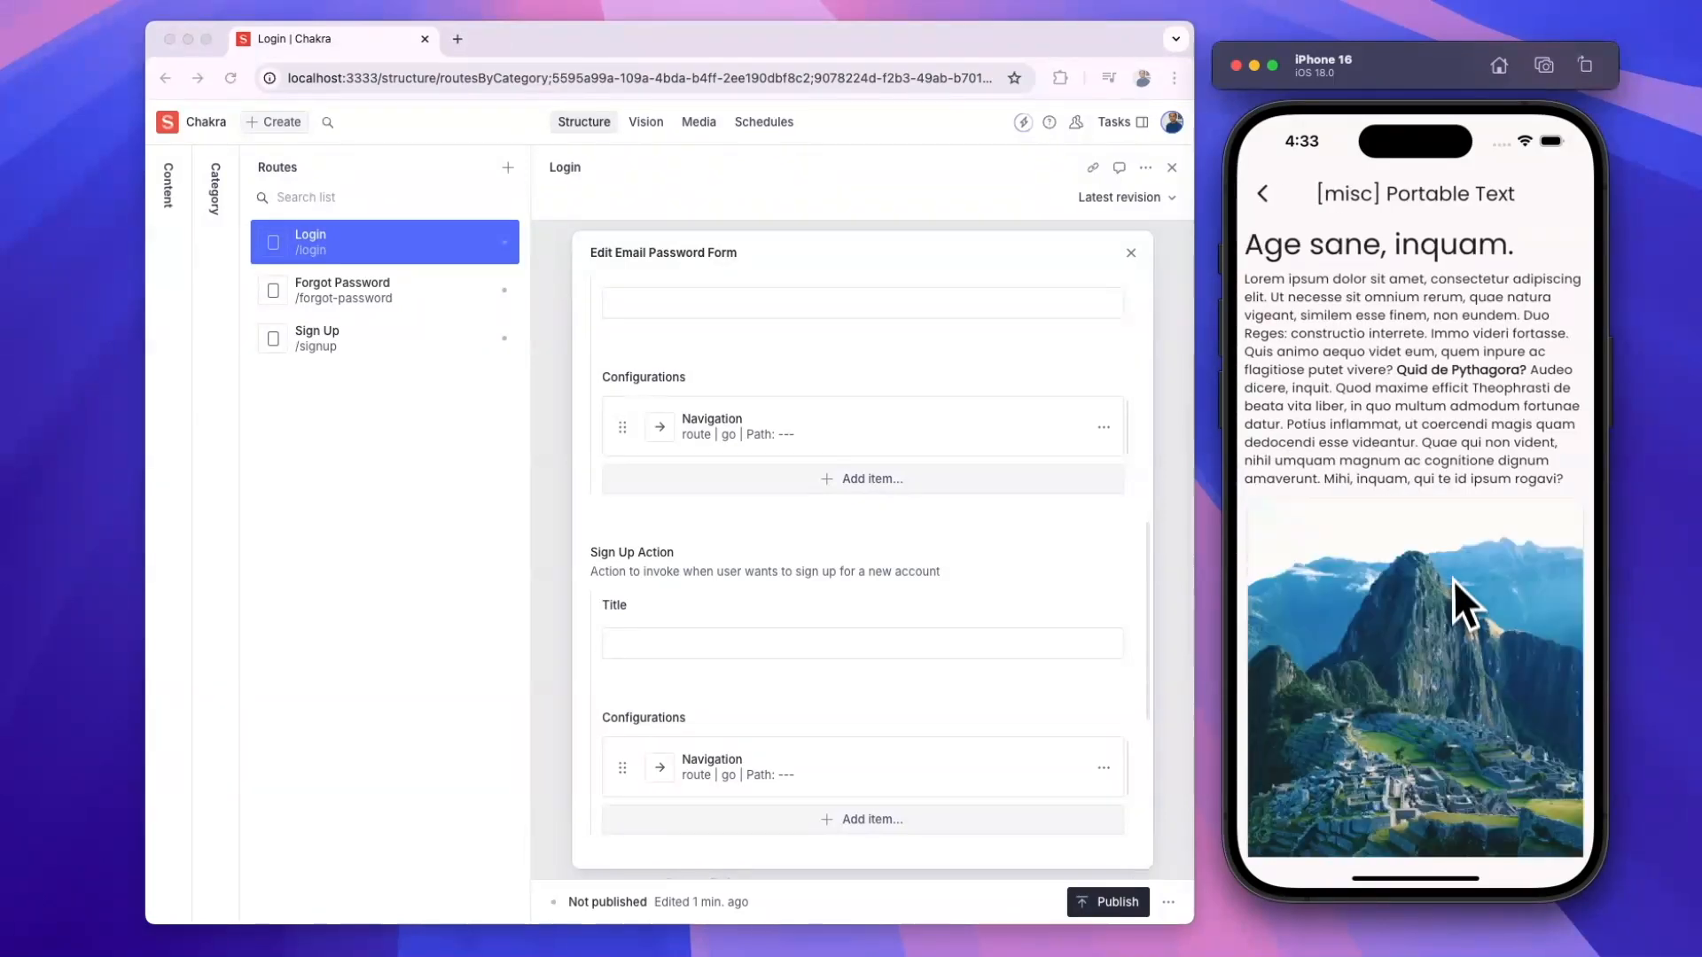
left_click(1264, 192)
scroll(1418, 558, "down", 2)
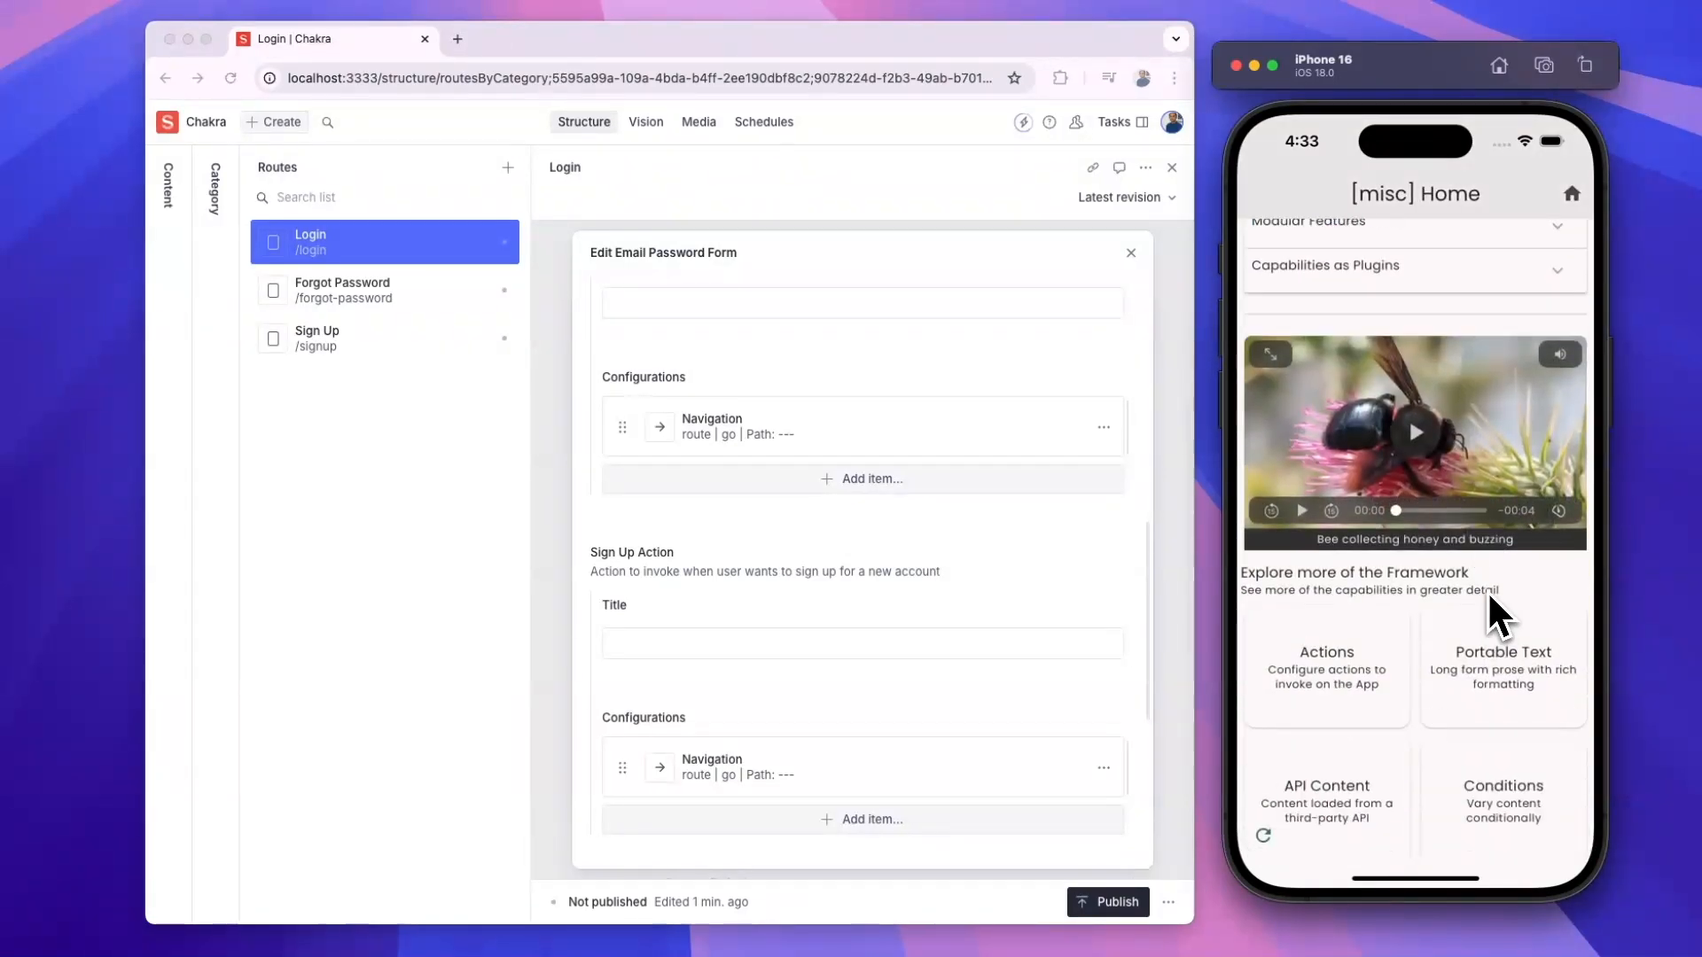
left_click(1504, 769)
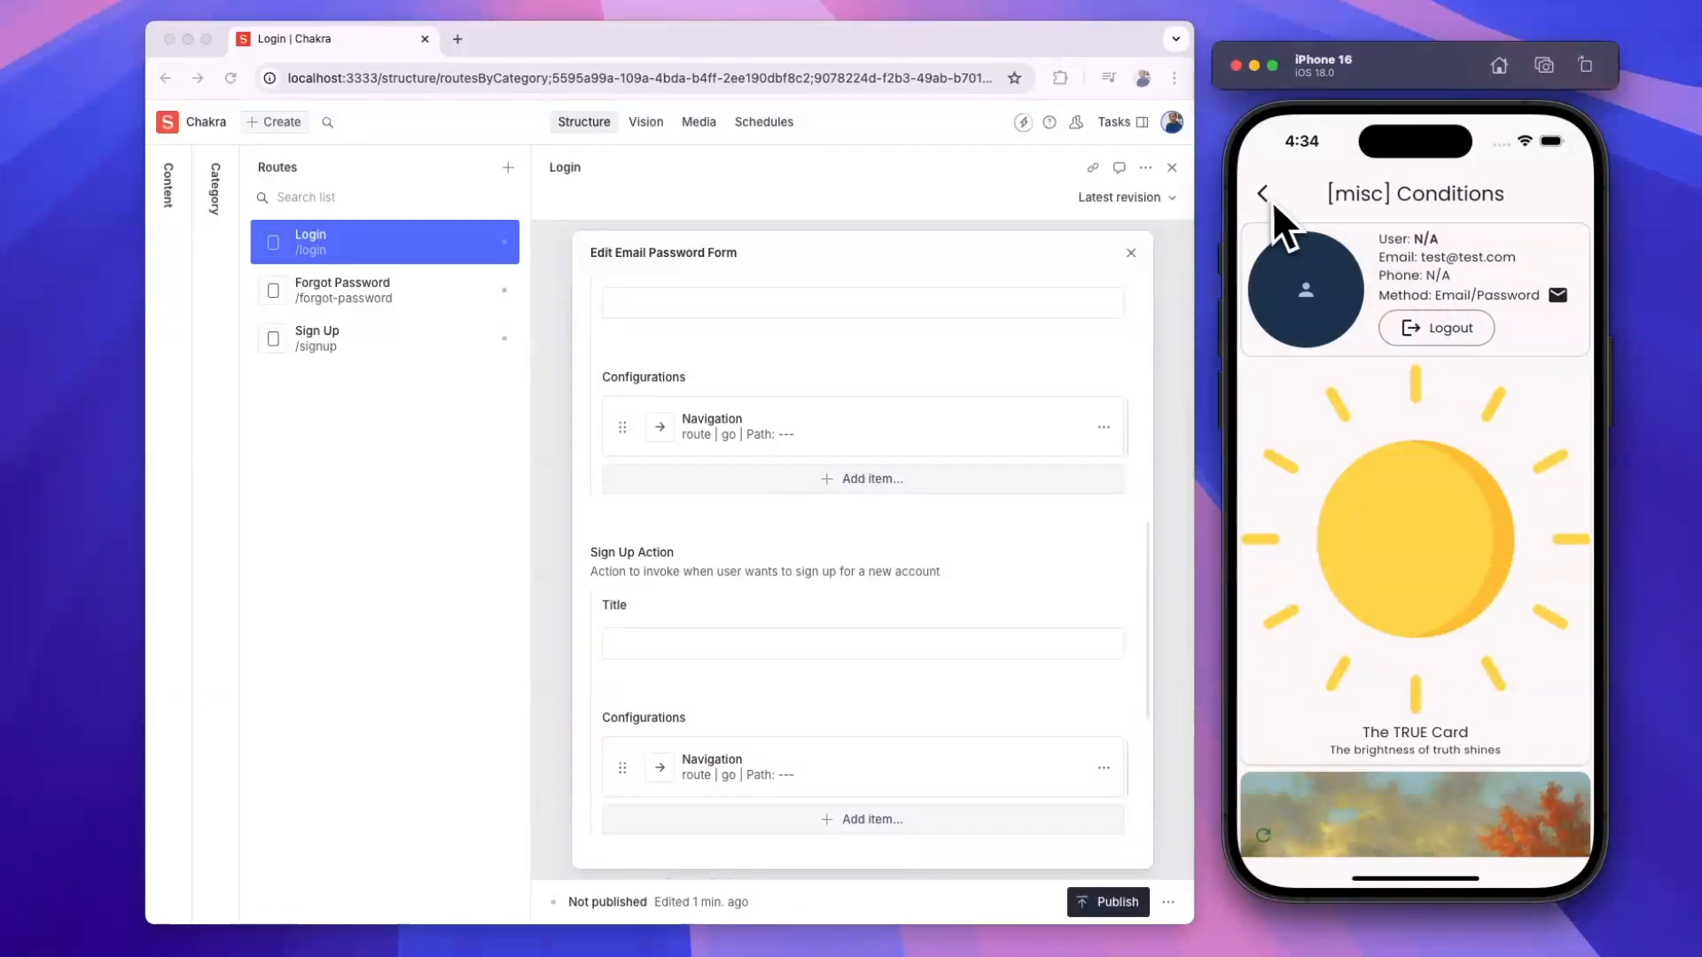
- Return to the app's main home screen and open the side menu
left_click(1432, 327)
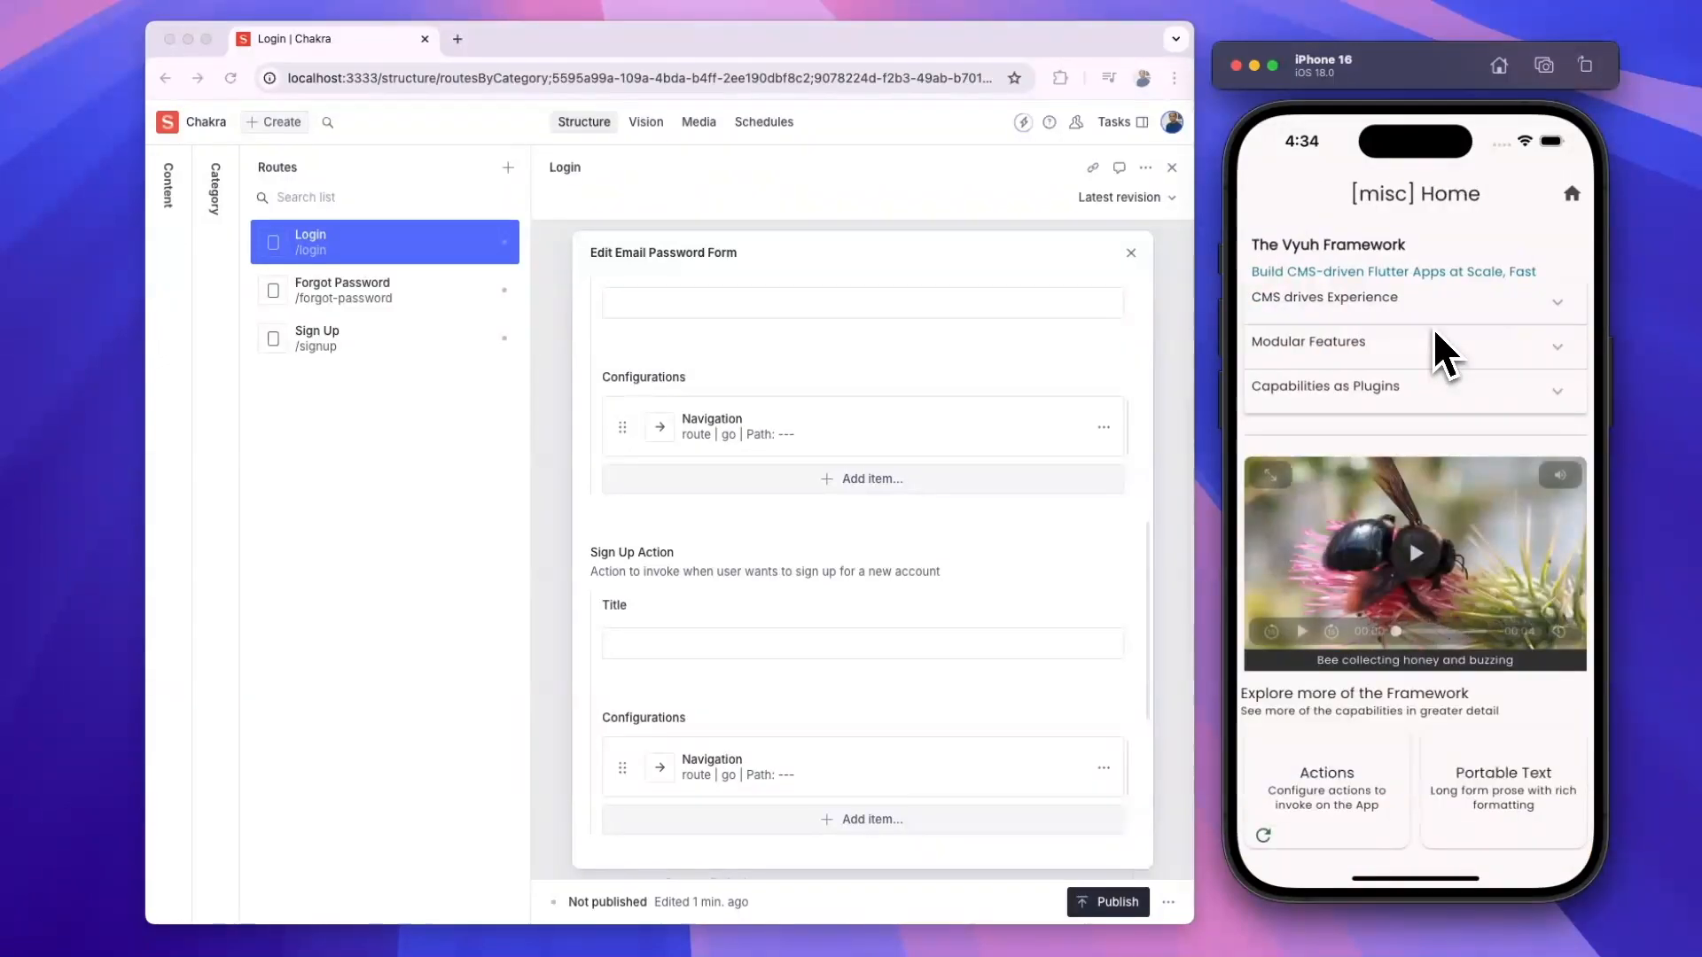
left_click(1568, 198)
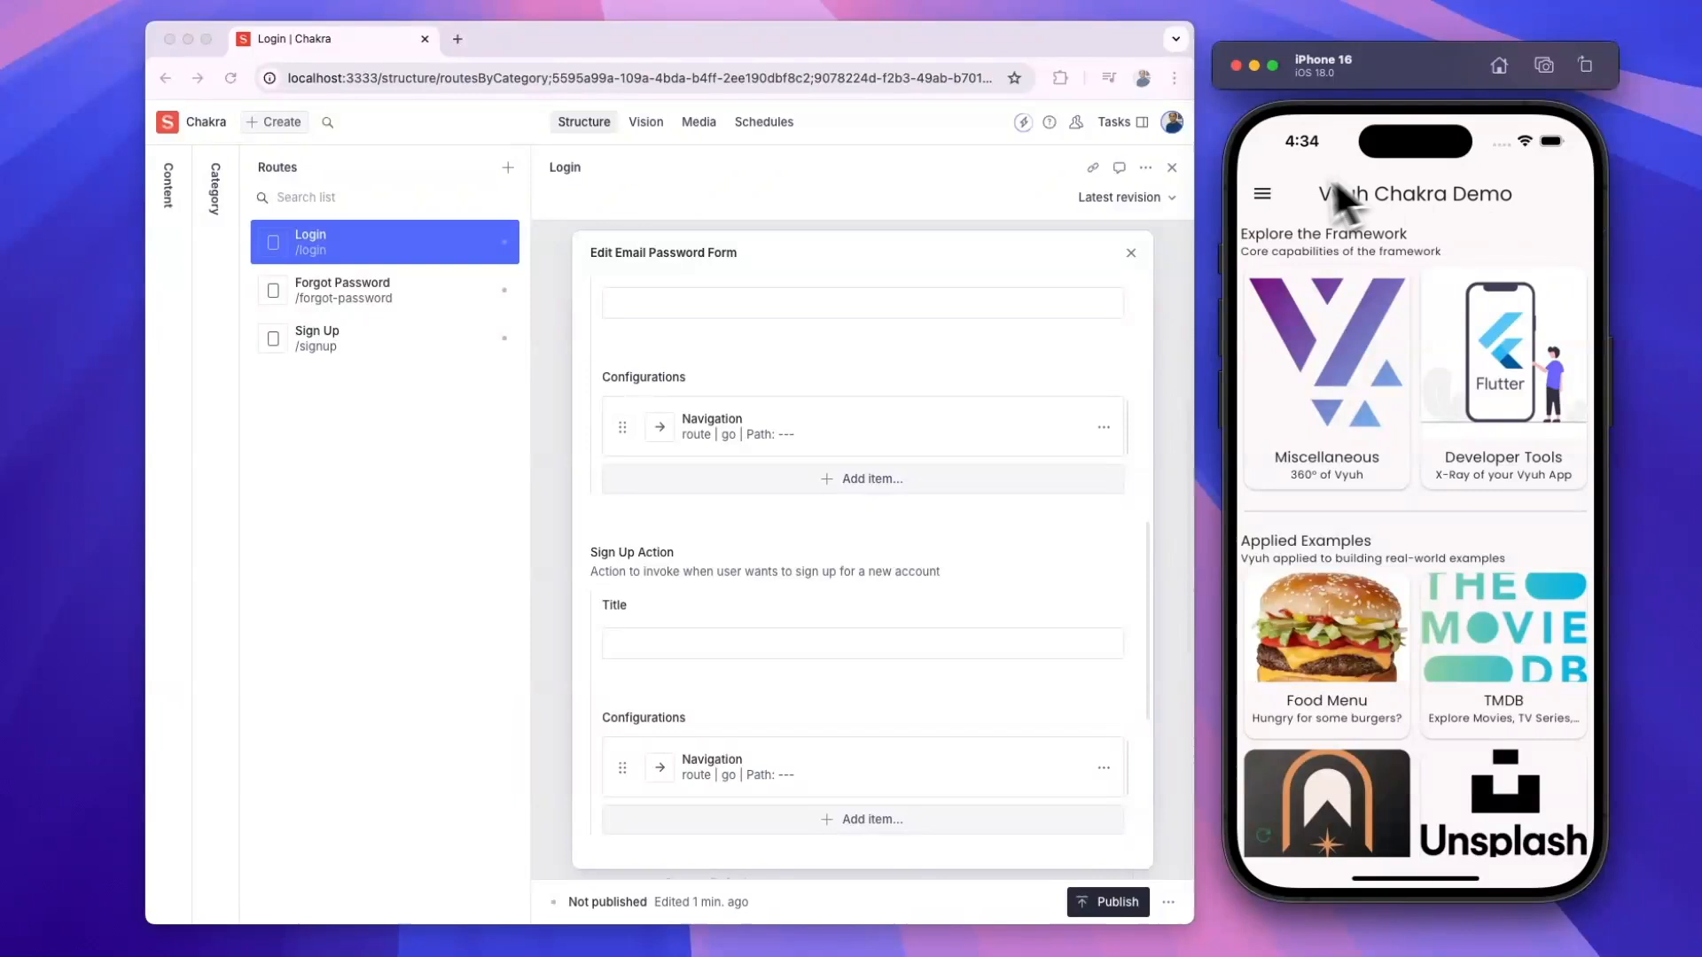
left_click(1263, 197)
- Sign in with Google from the login screen, allowing google.com and choosing the account
left_click(1334, 242)
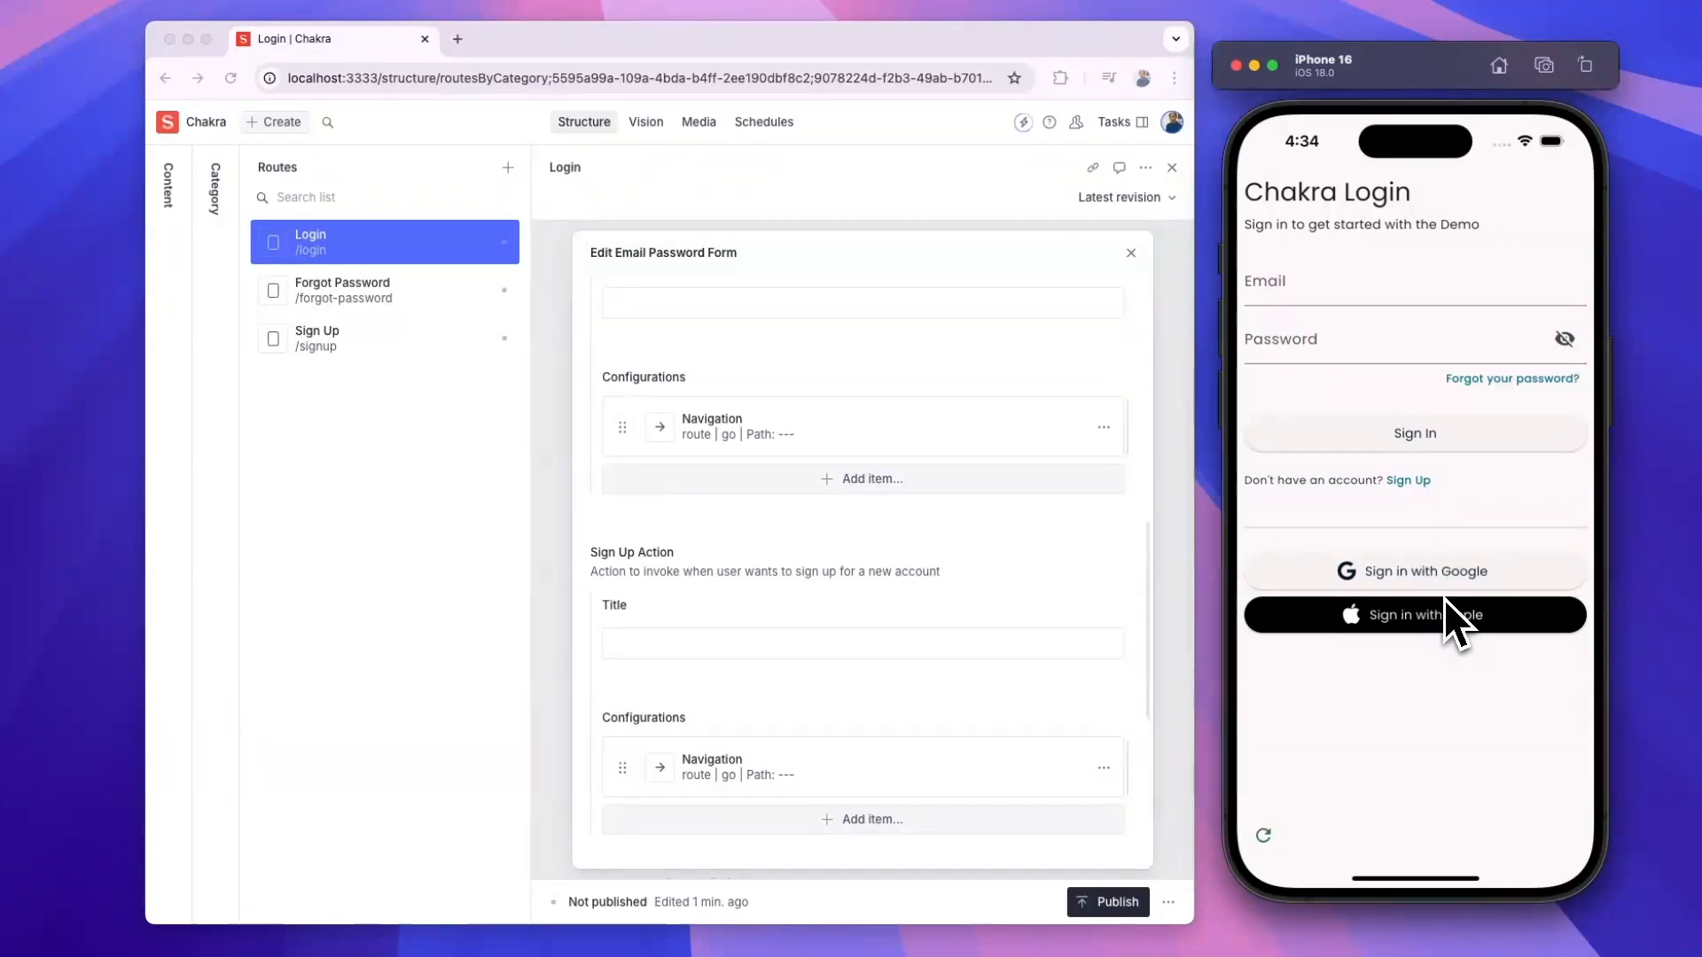
left_click(1410, 571)
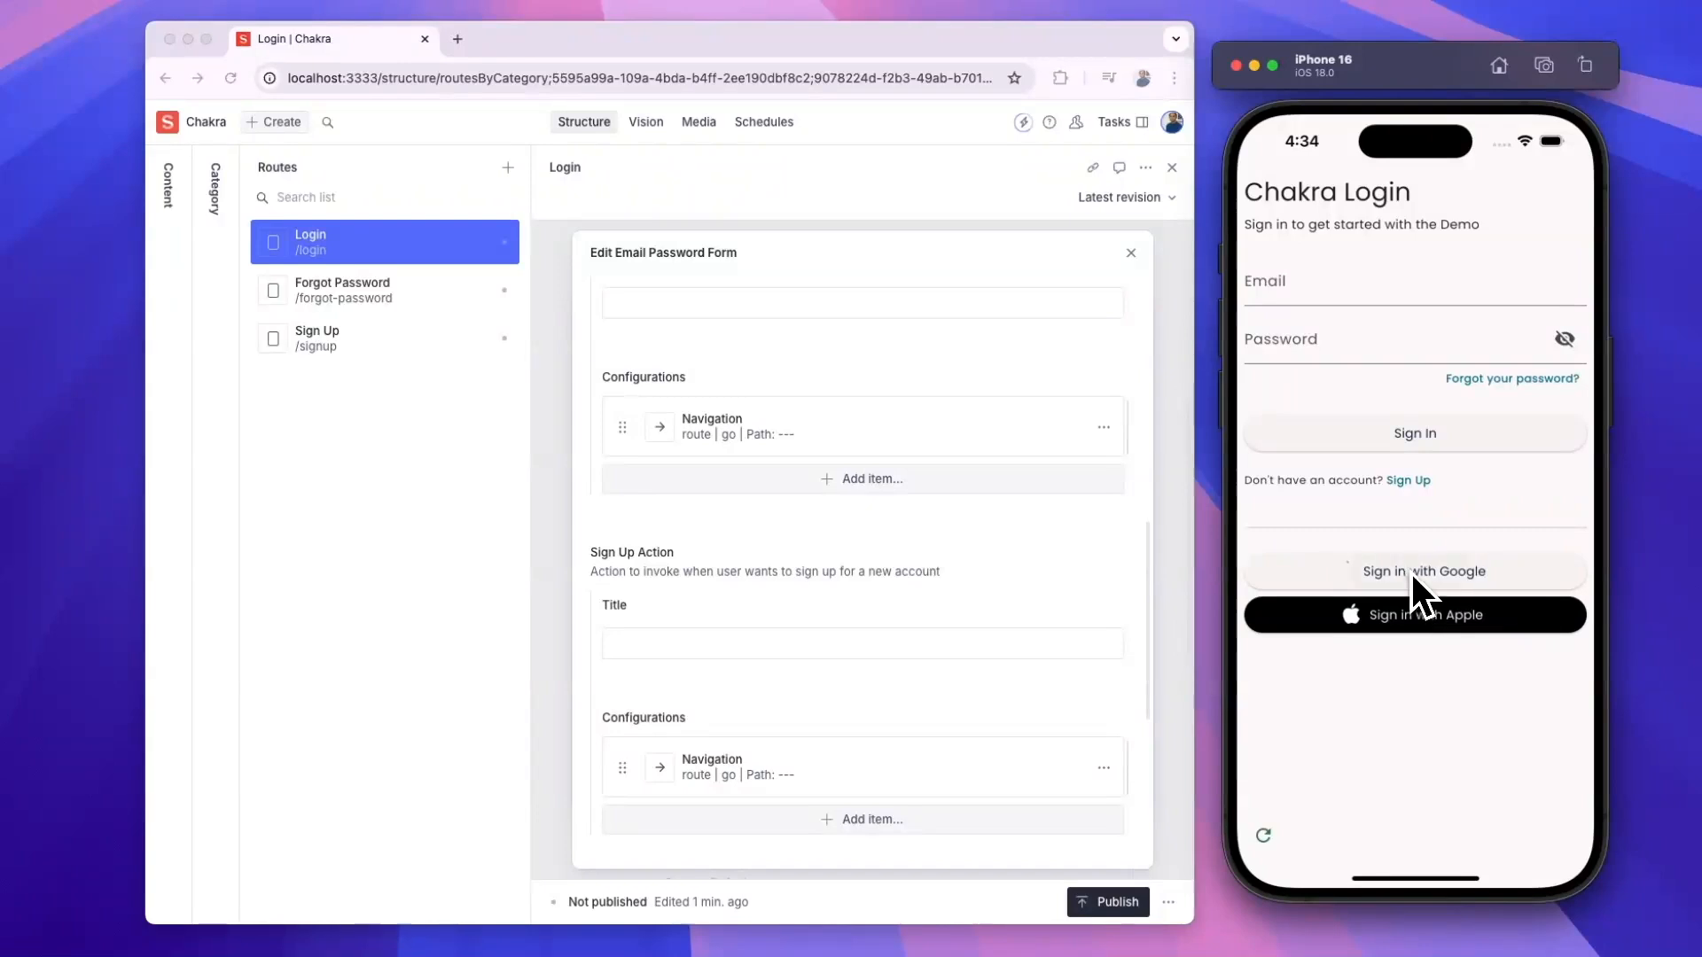
left_click(1455, 564)
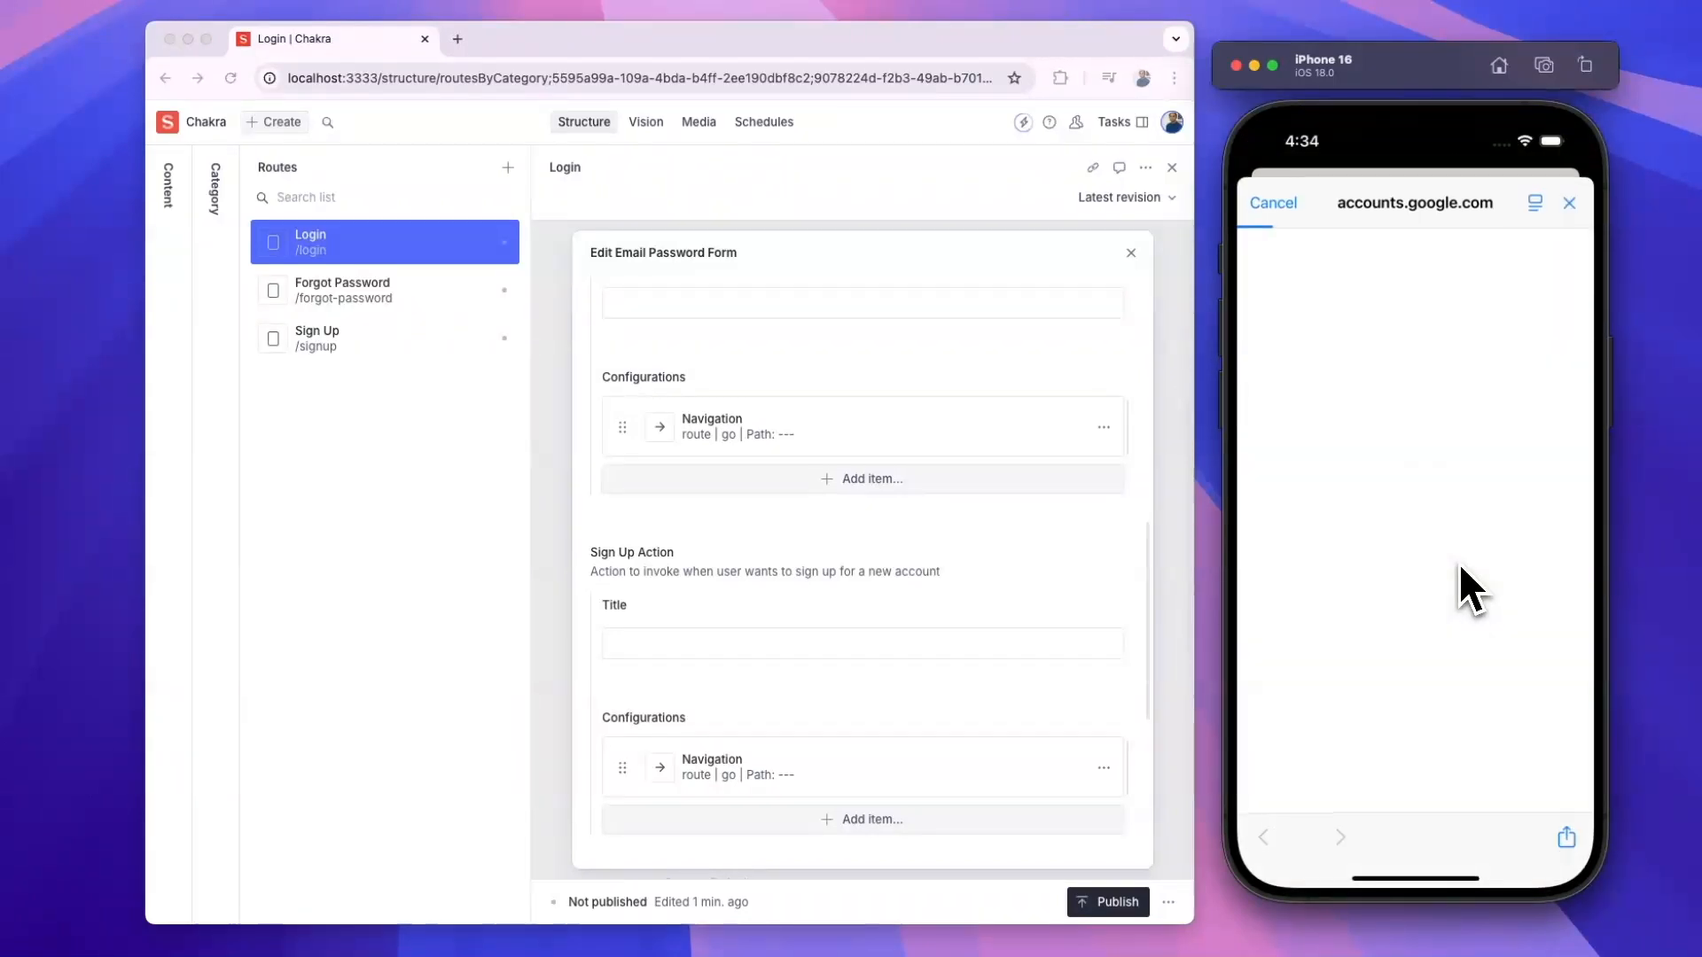
left_click(1357, 459)
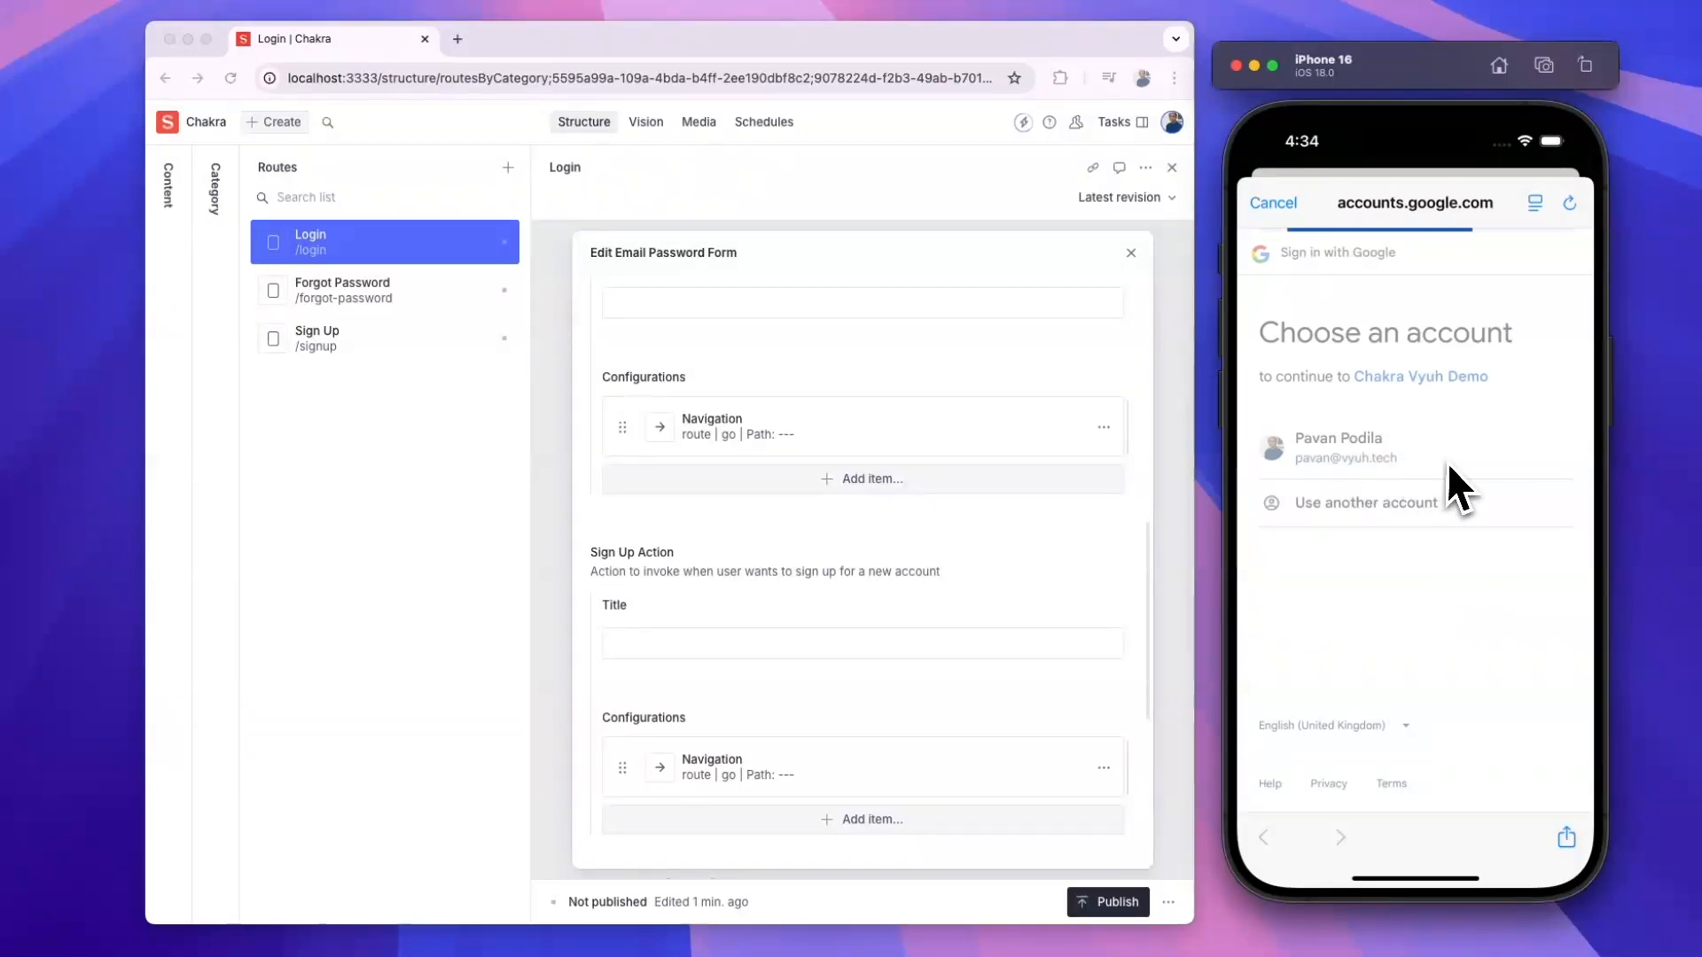
left_click(1479, 641)
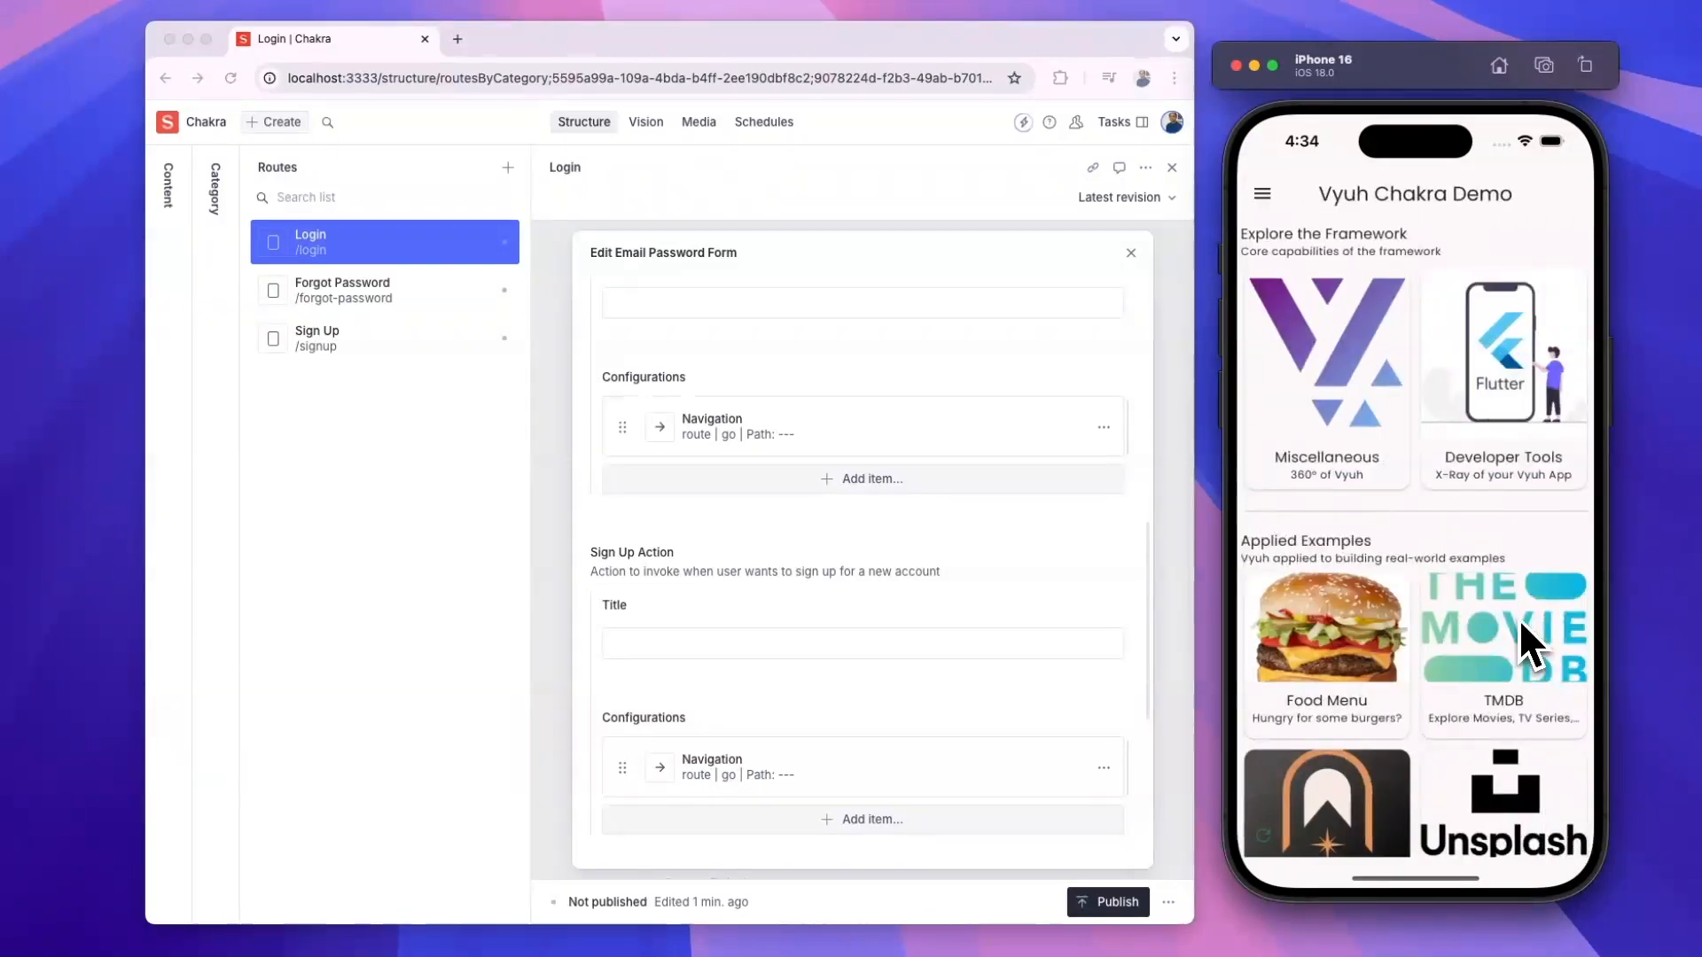
- Check Miscellaneous > Conditions shows Google sign-in with the profile photo, then return to the Vyuh Chakra Demo home
left_click(1346, 439)
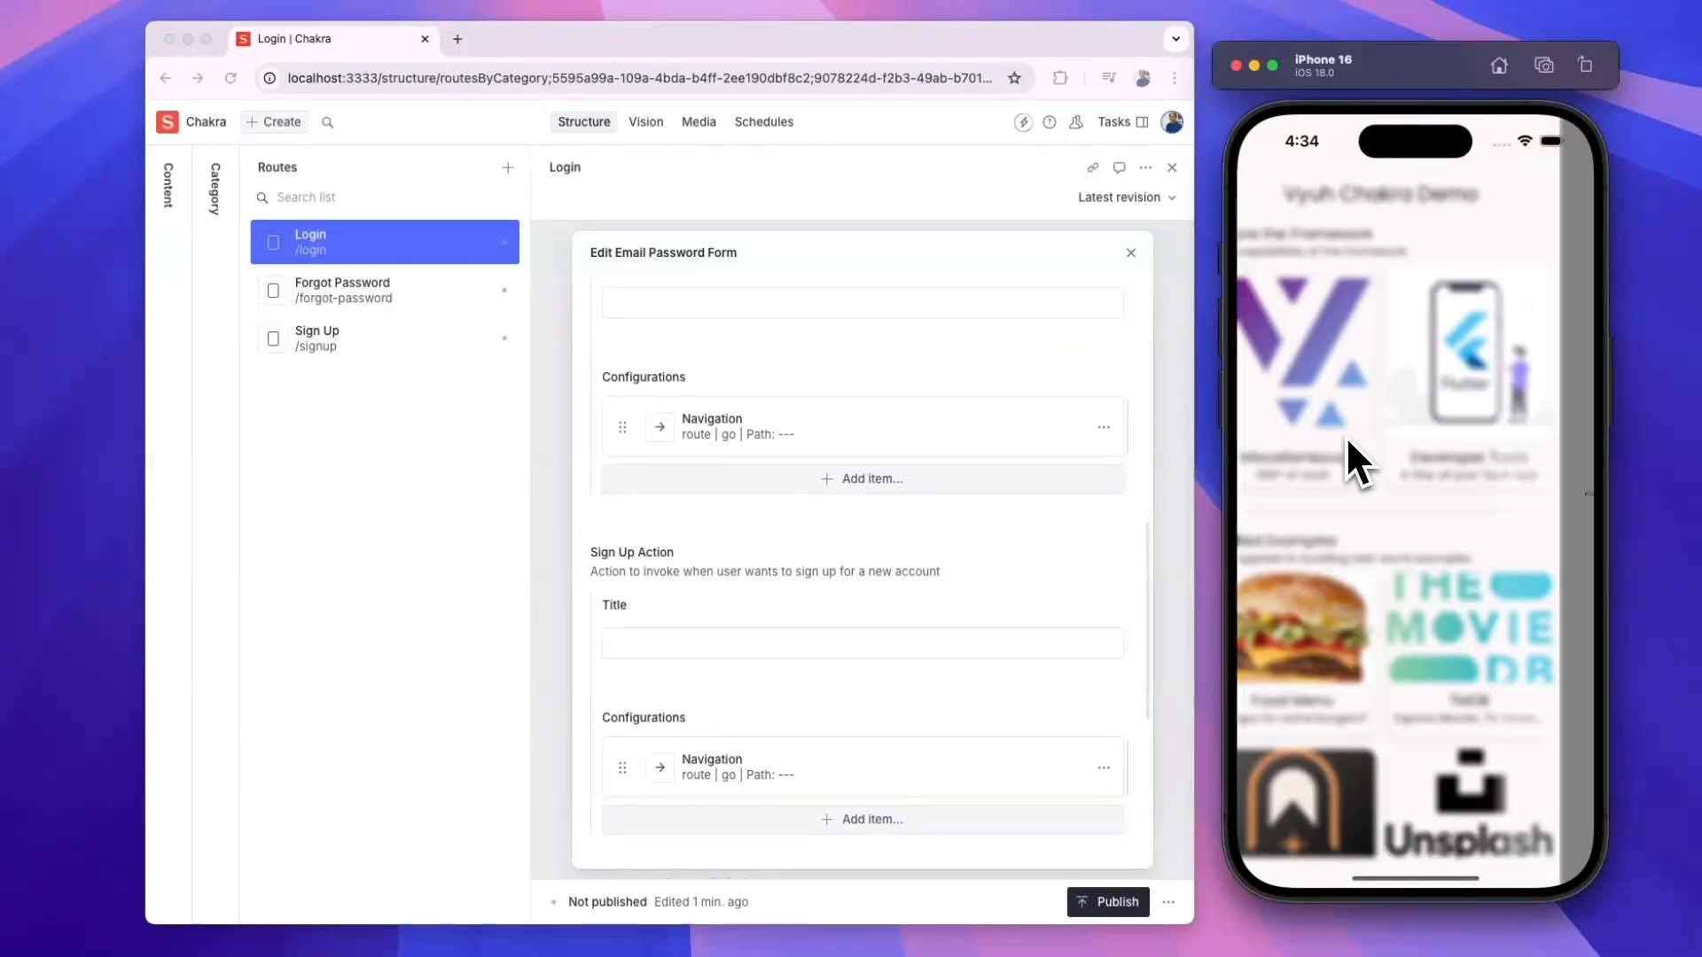
scroll(1418, 545, "down", 3)
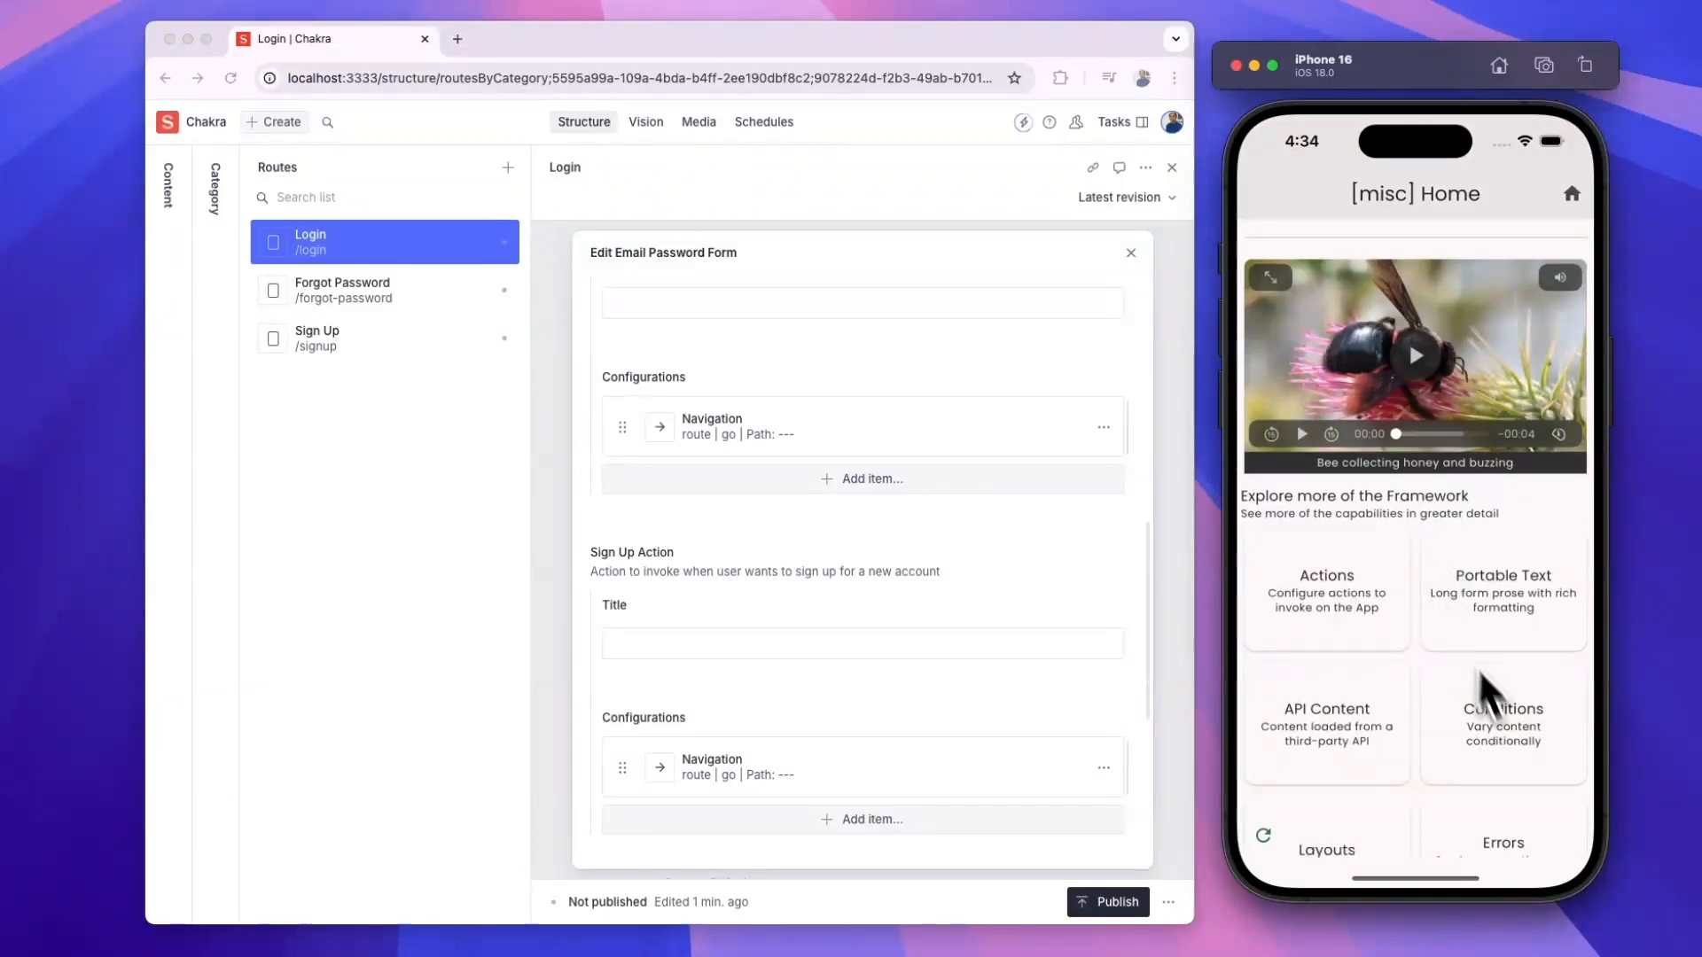
left_click(1508, 755)
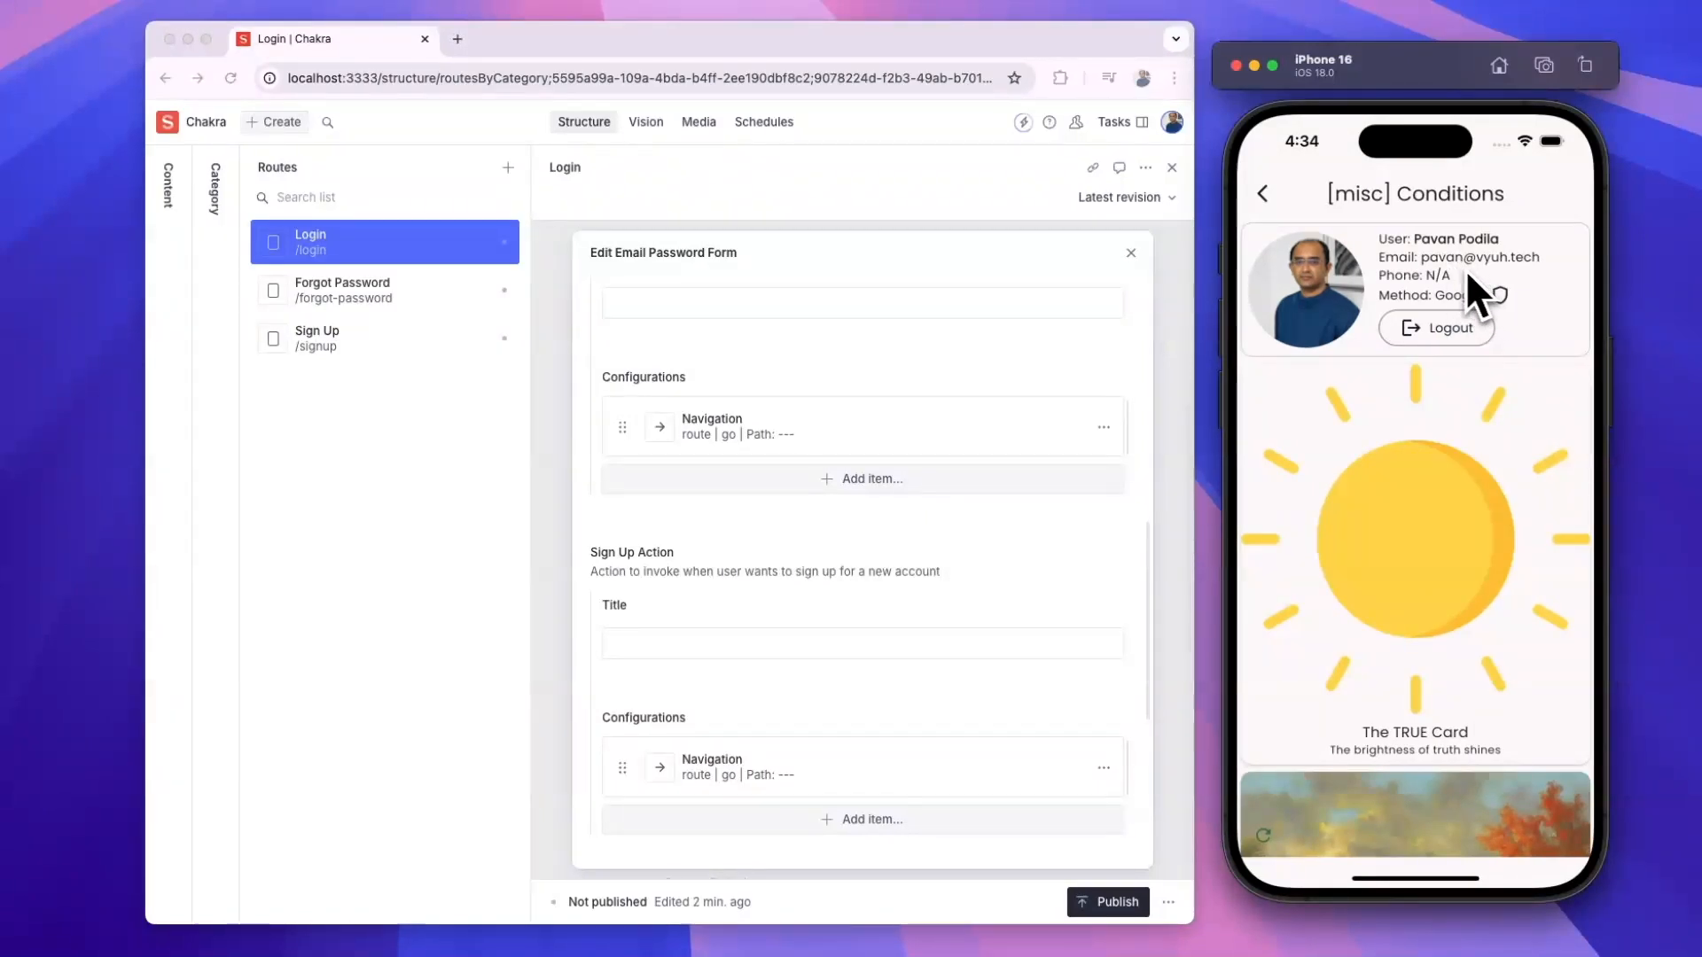
left_click(1263, 193)
left_click(1572, 199)
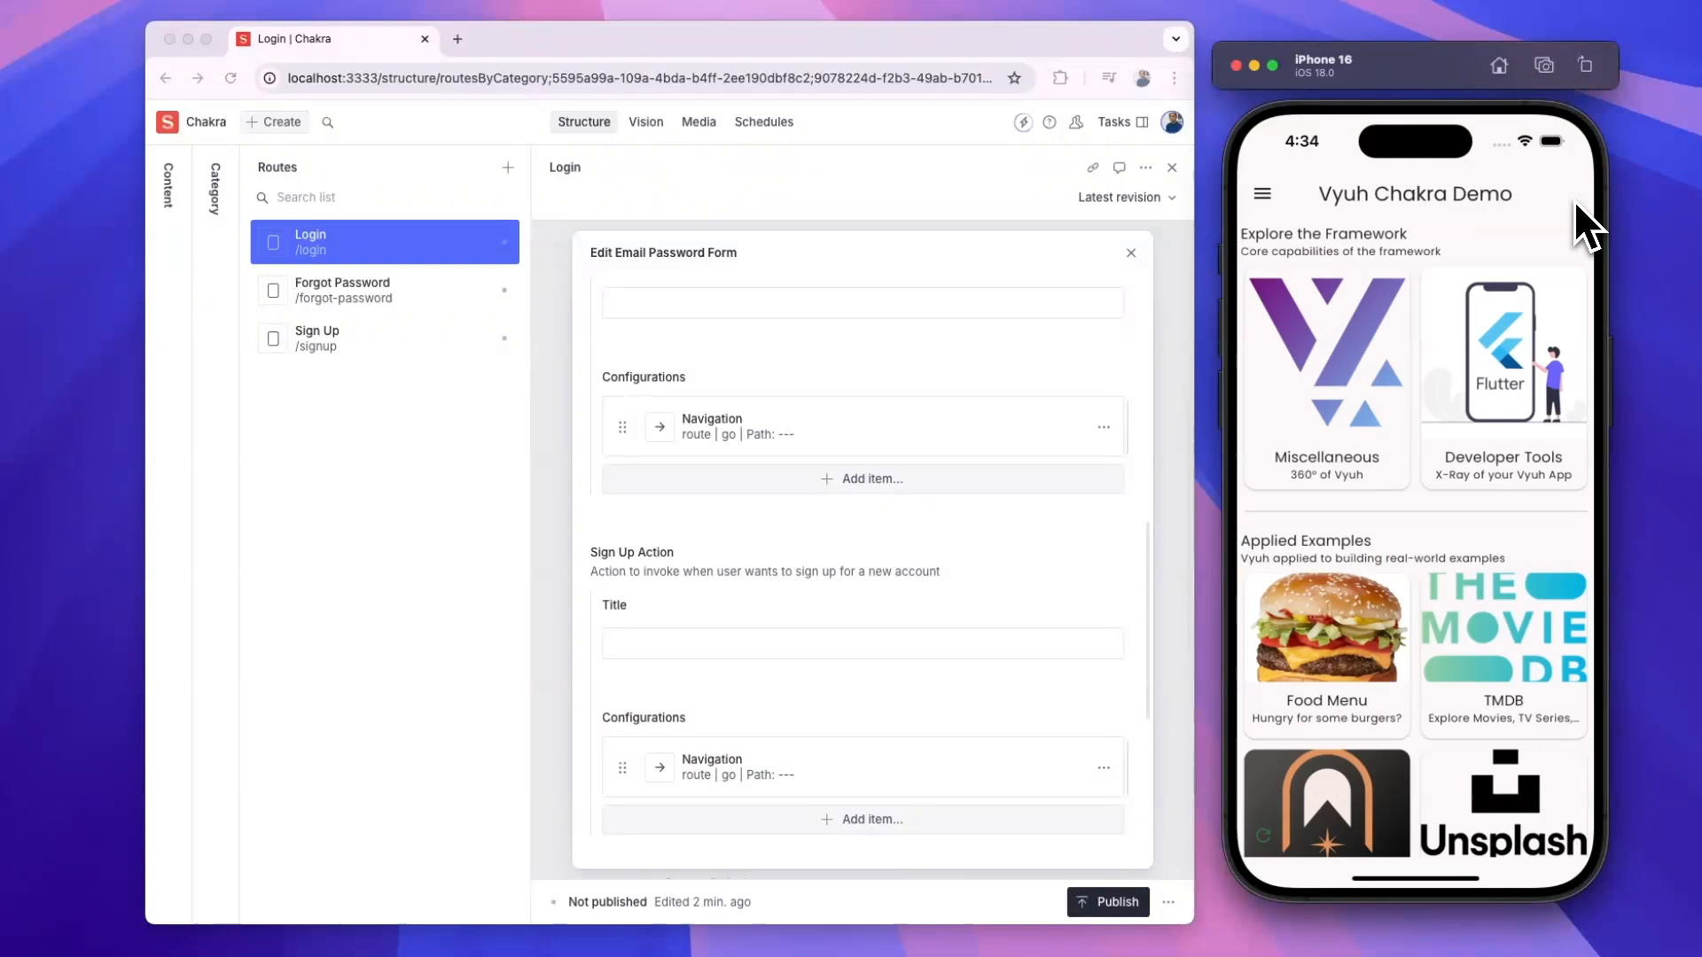